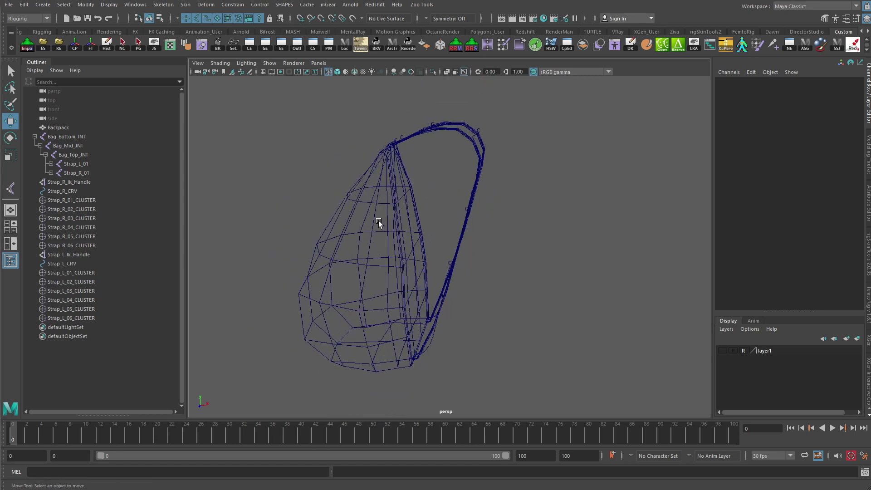
# Step: Switch the backpack view to shaded display and create a NURBS circle
pyautogui.keyDown('alt'); pyautogui.moveTo(336, 167); pyautogui.dragTo(385, 185); pyautogui.keyUp('alt')
pyautogui.keyDown('alt'); pyautogui.moveTo(385, 185); pyautogui.dragTo(481, 169, button='right'); pyautogui.keyUp('alt')
pyautogui.keyDown('alt'); pyautogui.moveTo(482, 169); pyautogui.dragTo(342, 155); pyautogui.keyUp('alt')
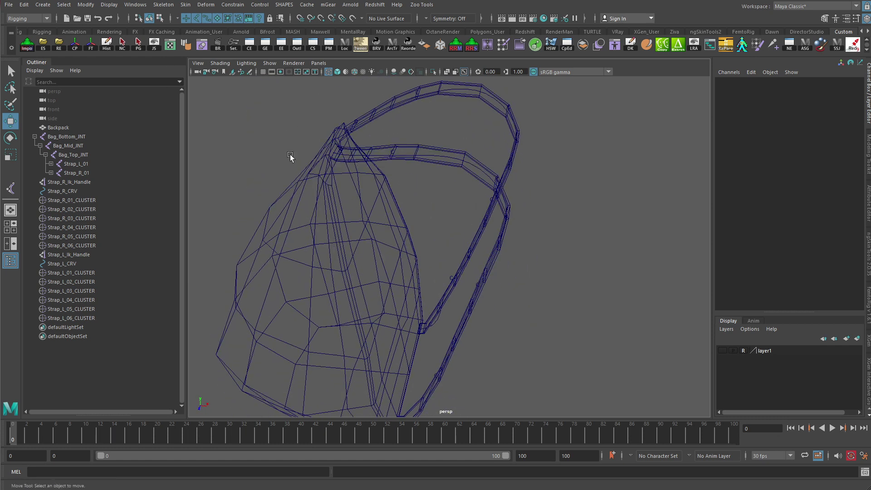
pyautogui.press('5')
pyautogui.click(43, 5)
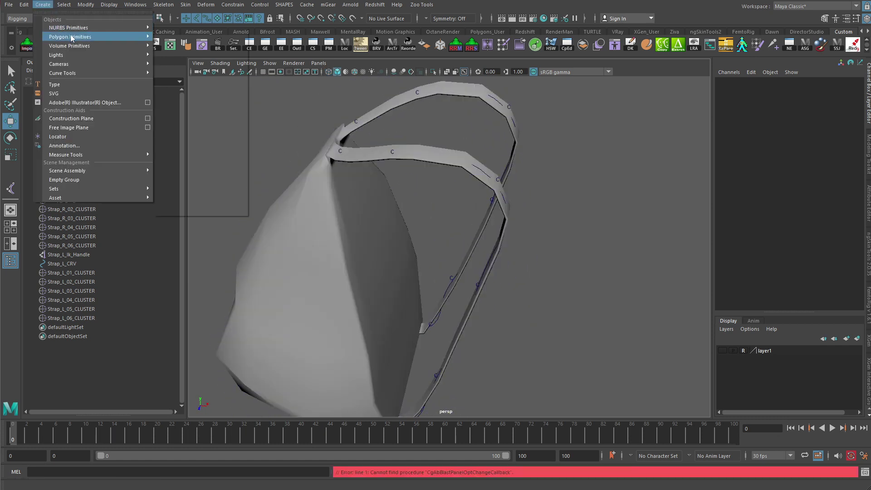
pyautogui.moveTo(113, 35)
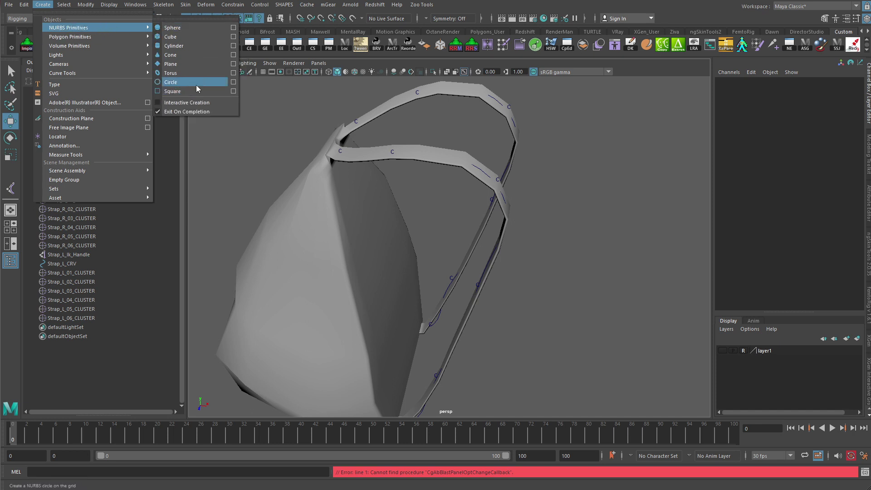
pyautogui.click(196, 85)
# Step: Raise the NURBS circle to the upper part of the backpack and scale it uniformly to about 3.41
pyautogui.keyDown('alt'); pyautogui.moveTo(433, 266); pyautogui.dragTo(435, 294); pyautogui.keyUp('alt')
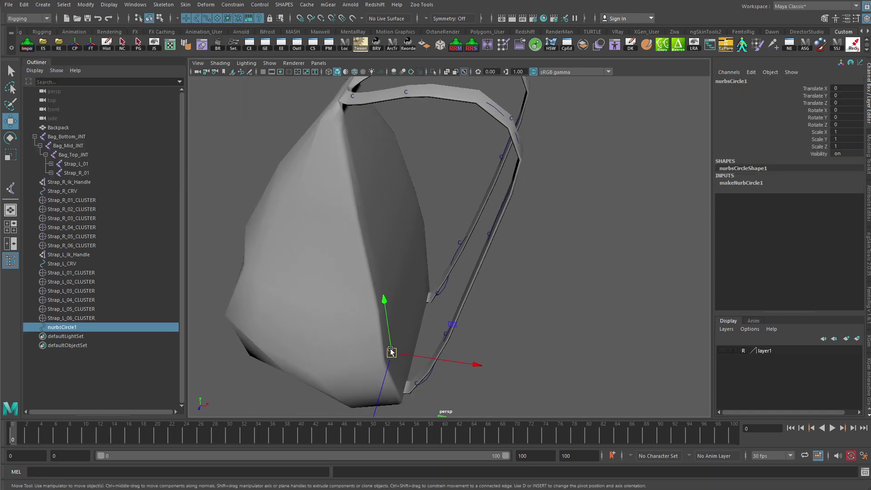
pyautogui.moveTo(389, 338); pyautogui.dragTo(371, 174)
pyautogui.press('r')
pyautogui.press('w')
# Step: Hide the polygon geometry and snap the circle onto the first cluster at the upper end of the nearer strap curve
pyautogui.hotkey('alt', '1')
pyautogui.hotkey('alt', '1')
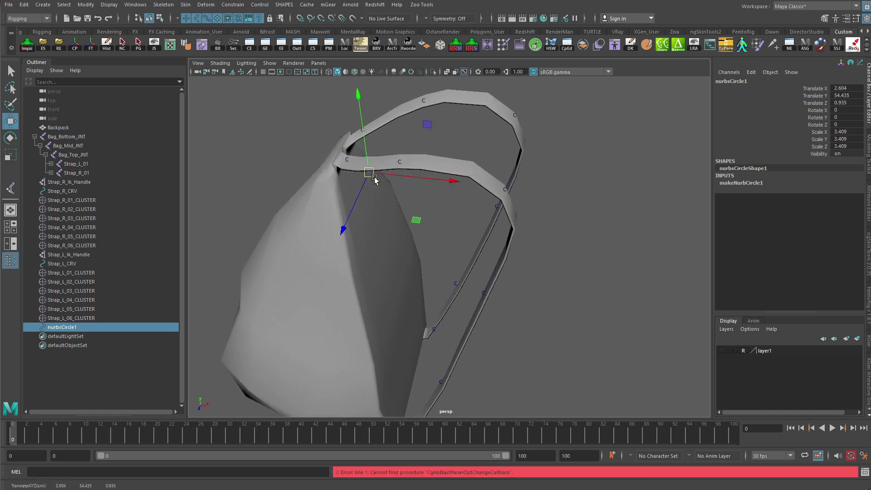
pyautogui.hotkey('alt', '2')
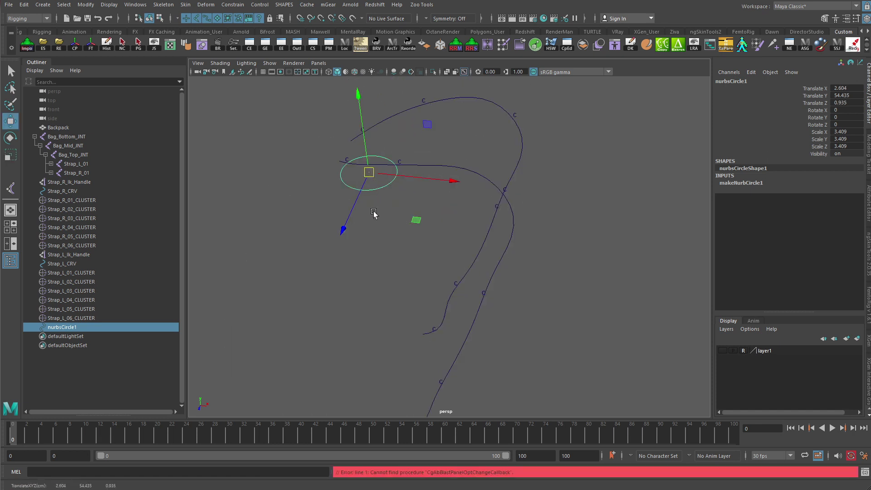
pyautogui.press('v')
pyautogui.moveTo(370, 174); pyautogui.dragTo(350, 160)
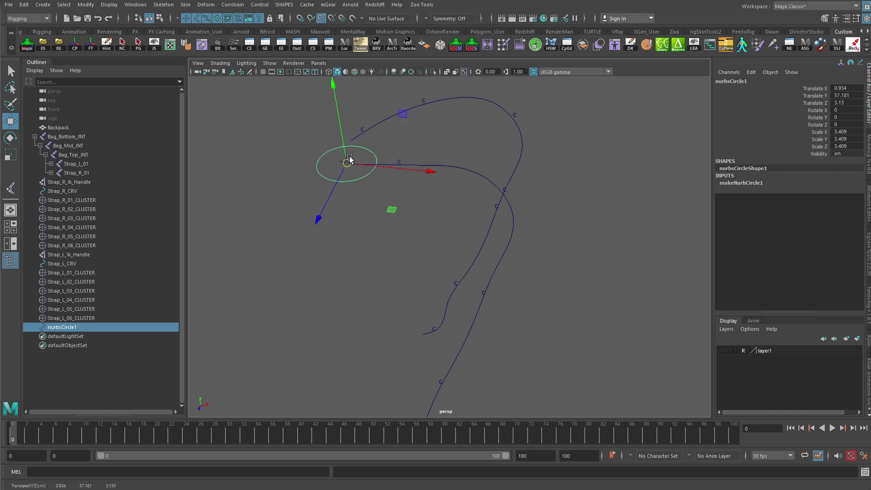
pyautogui.keyDown('alt'); pyautogui.moveTo(353, 215); pyautogui.dragTo(369, 187); pyautogui.keyUp('alt')
pyautogui.keyDown('alt'); pyautogui.moveTo(359, 189); pyautogui.dragTo(370, 321, button='middle'); pyautogui.keyUp('alt')
pyautogui.keyDown('alt'); pyautogui.moveTo(370, 321); pyautogui.dragTo(397, 290, button='right'); pyautogui.keyUp('alt')
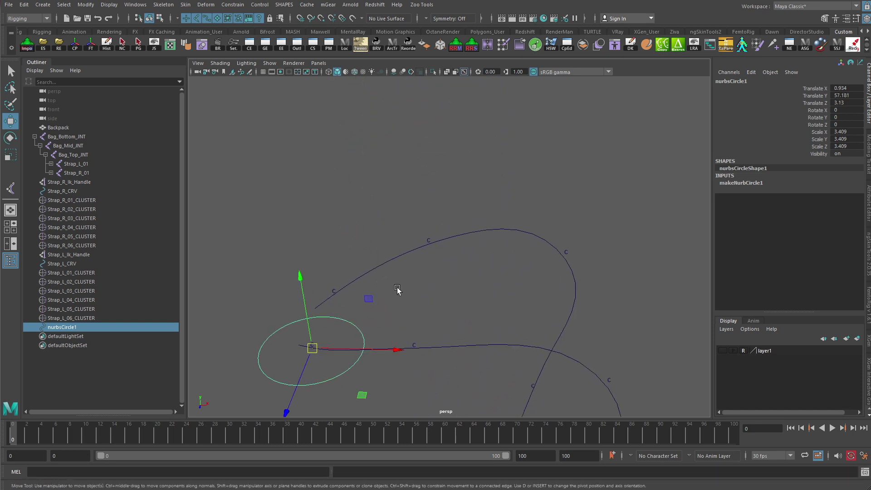
pyautogui.keyDown('alt'); pyautogui.moveTo(397, 290); pyautogui.dragTo(443, 225, button='middle'); pyautogui.keyUp('alt')
pyautogui.press('v')
pyautogui.moveTo(415, 241)
pyautogui.mouseDown()
pyautogui.moveTo(418, 219)
pyautogui.moveTo(411, 248)
pyautogui.mouseUp()
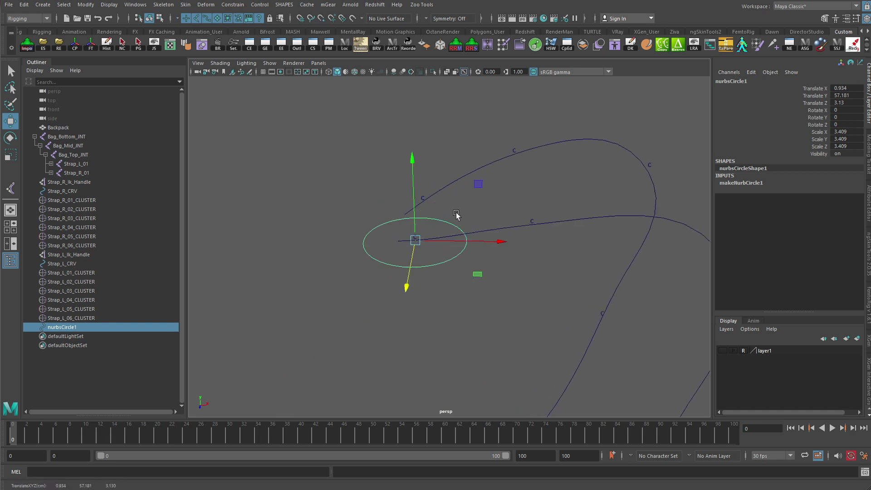
# Step: Rotate the circle upright around the strap curve by setting Rotate Z to -90
pyautogui.press('e')
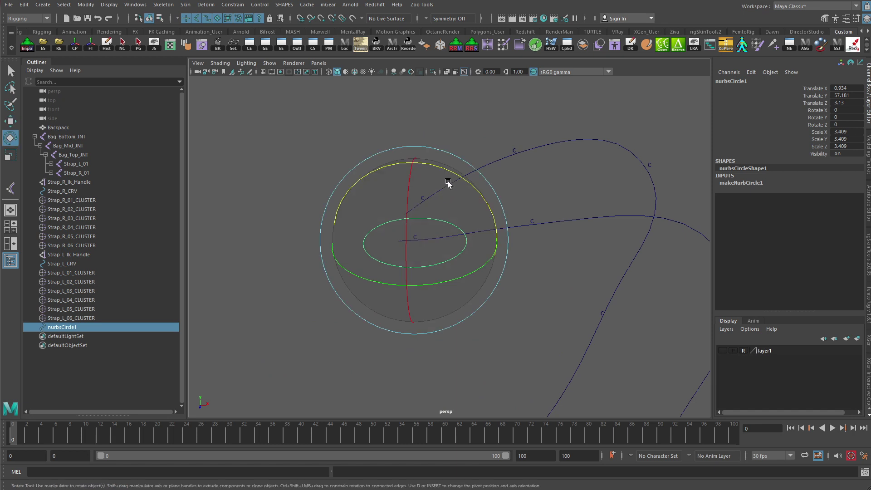
pyautogui.moveTo(448, 185); pyautogui.dragTo(534, 317)
pyautogui.moveTo(491, 213); pyautogui.dragTo(485, 208)
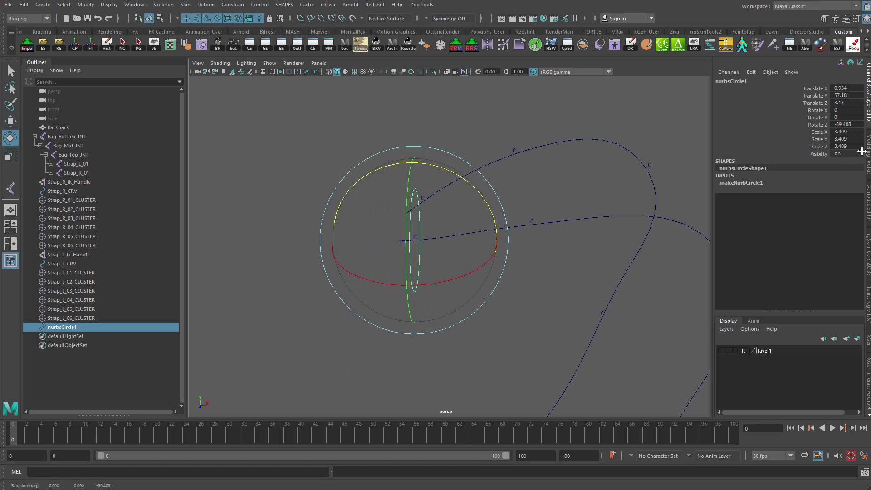
pyautogui.doubleClick(848, 124)
pyautogui.write('-90')
pyautogui.press('Return')
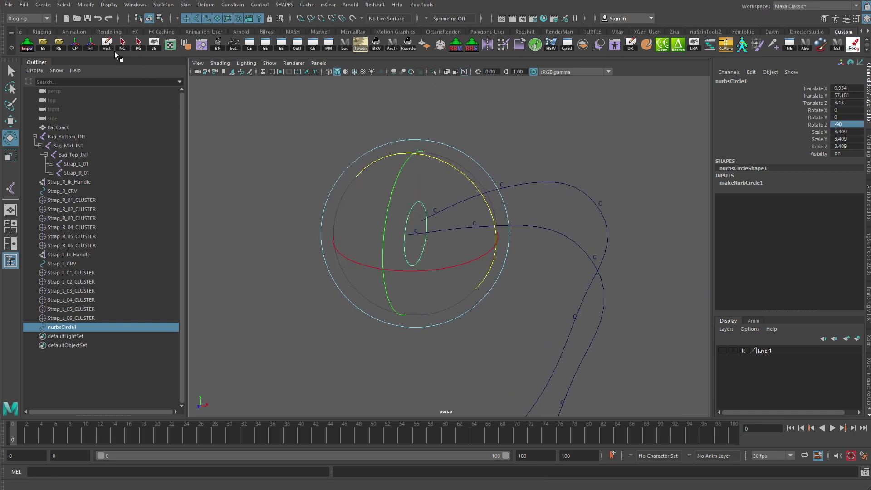
# Step: Freeze the transformations of the circle and keep it selected
pyautogui.click(93, 50)
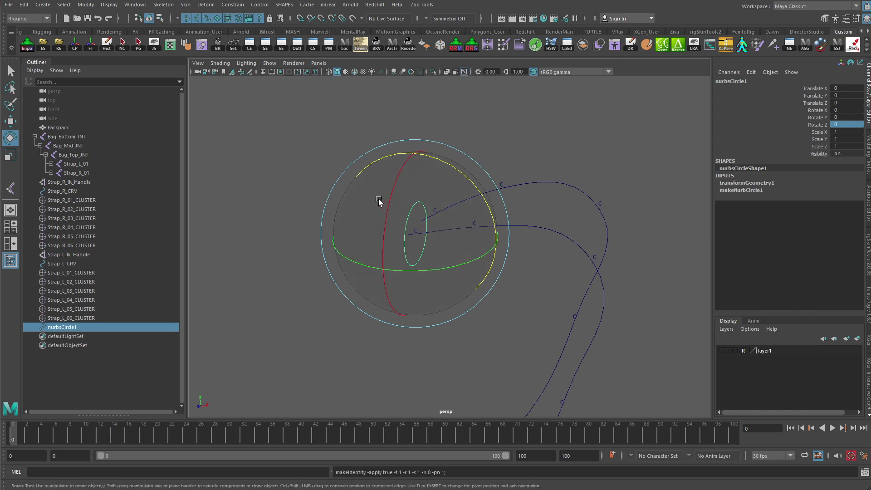
pyautogui.click(95, 7)
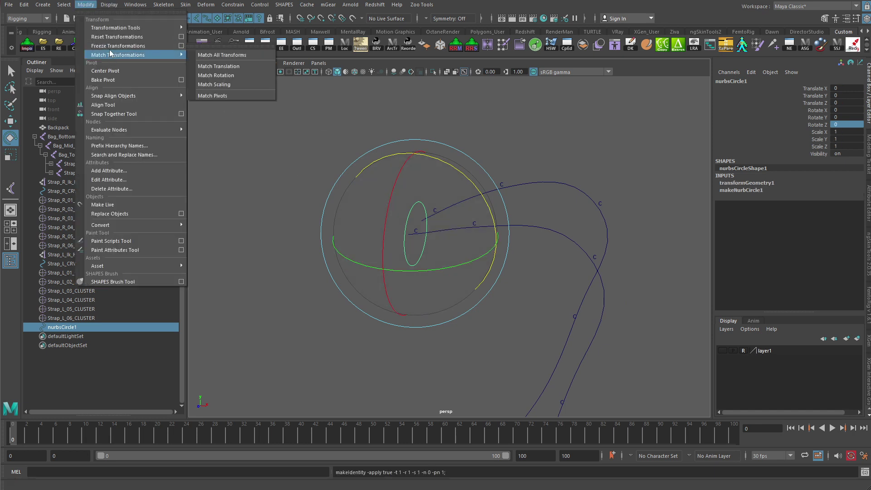
pyautogui.click(388, 133)
pyautogui.scroll(5, 423, 208)
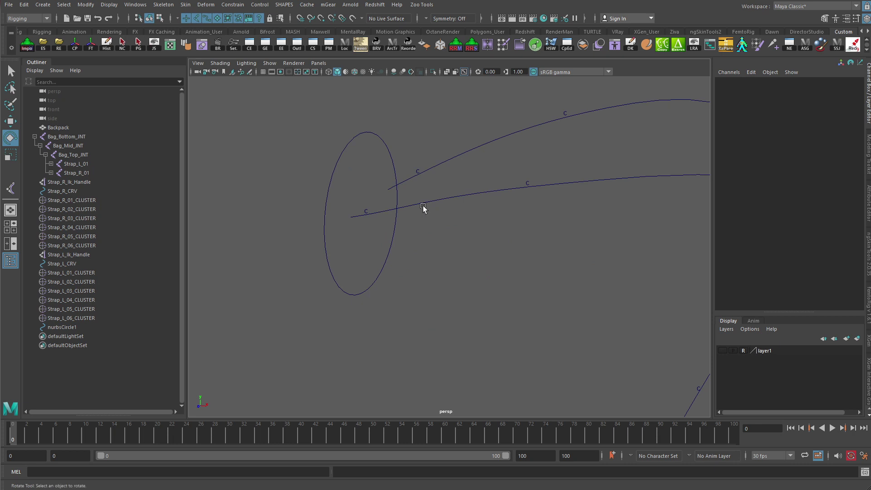
pyautogui.click(330, 167)
pyautogui.scroll(2, 418, 202)
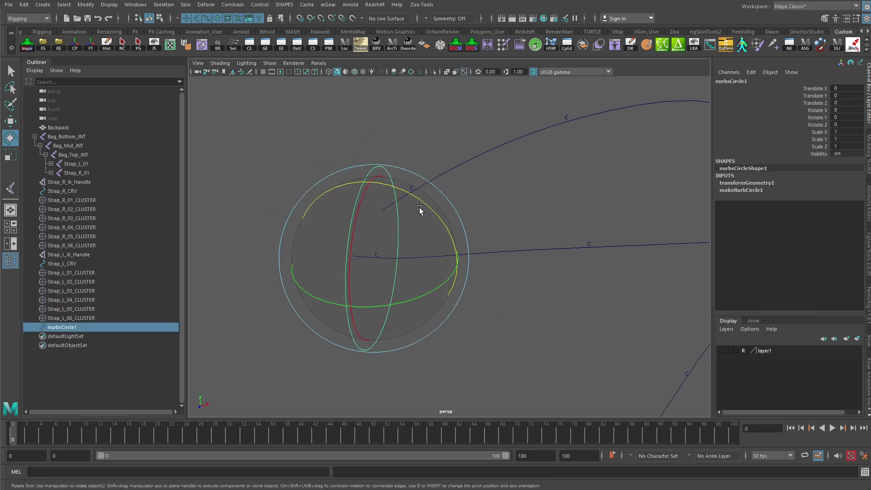
# Step: Rename the NURBS circle as Strap_R_CRV_01
pyautogui.click(71, 320)
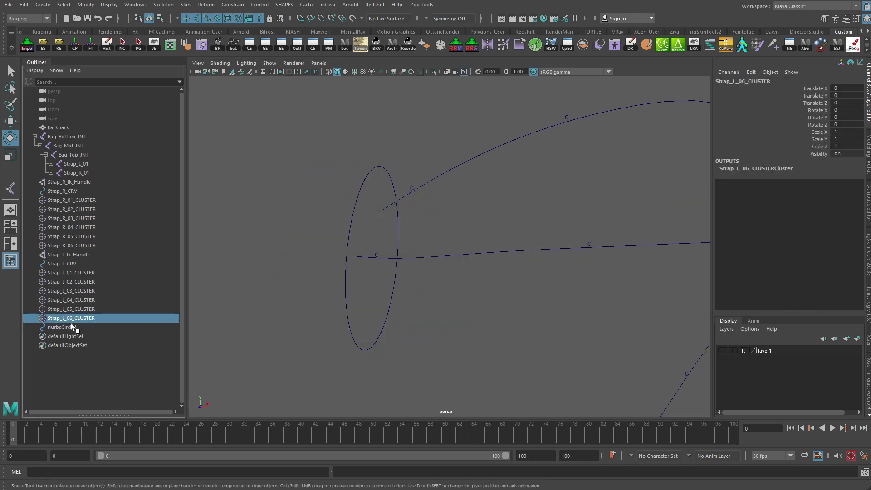
pyautogui.doubleClick(73, 328)
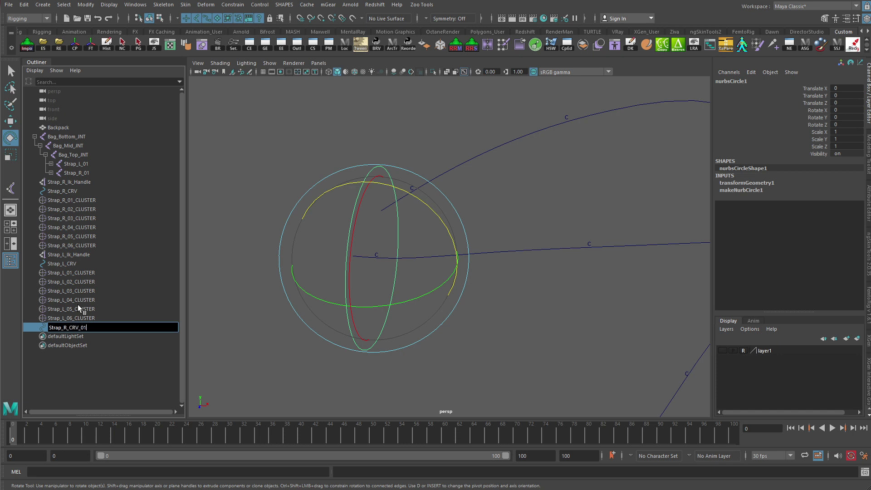
pyautogui.press('Return')
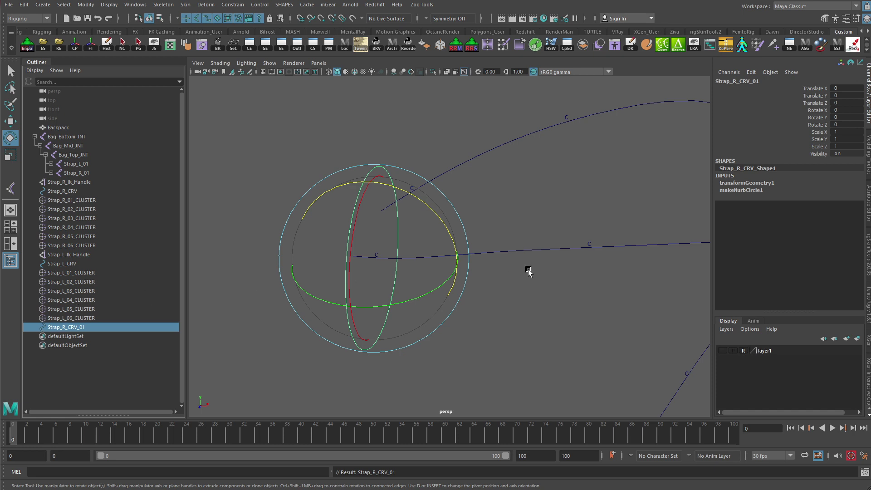
# Step: Duplicate Strap_R_CRV_01 and try to snap the copy to the second strap cluster while in pivot editing mode
pyautogui.hotkey('ctrl', 'd')
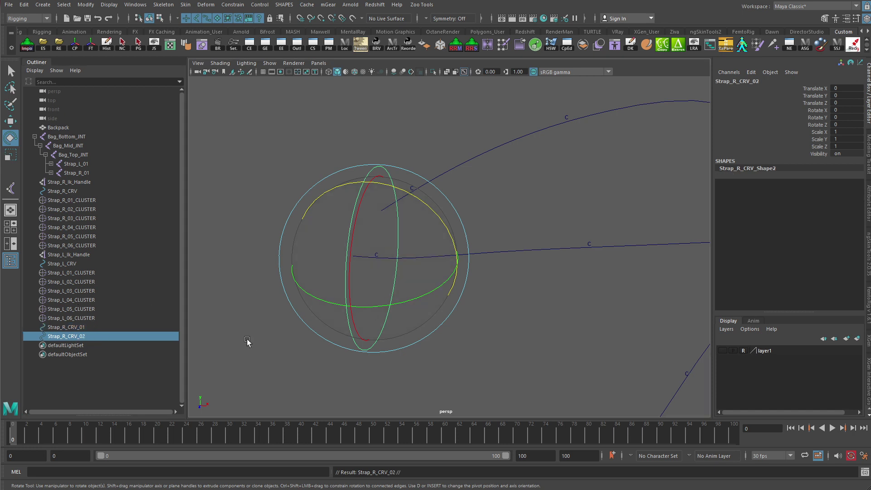
pyautogui.keyDown('alt'); pyautogui.moveTo(602, 279); pyautogui.dragTo(566, 280, button='right'); pyautogui.keyUp('alt')
pyautogui.press('d')
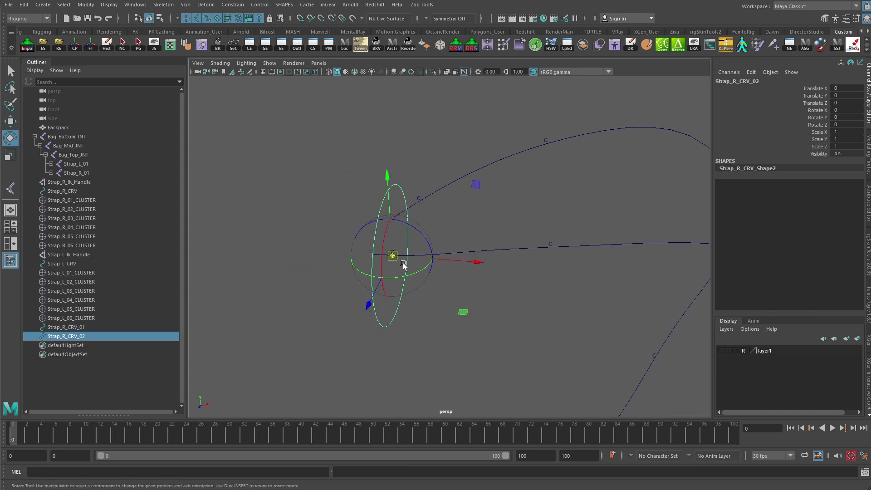
pyautogui.press('v')
pyautogui.moveTo(393, 263); pyautogui.dragTo(573, 264)
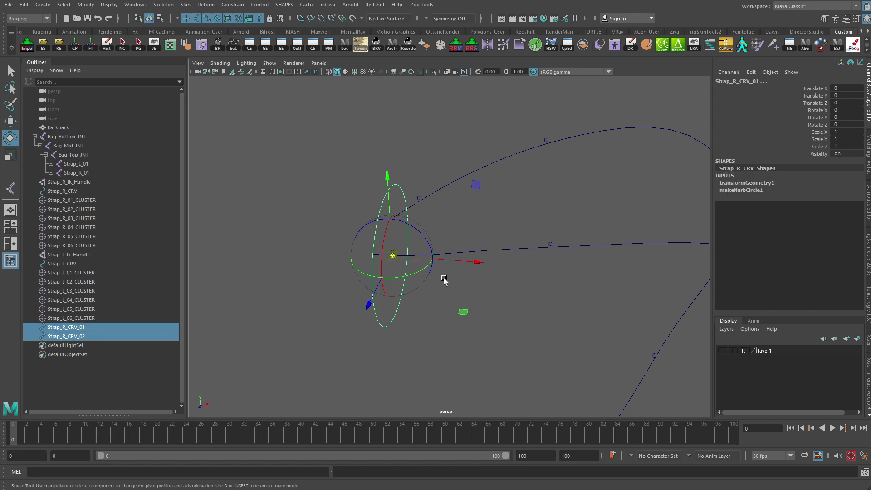
pyautogui.hotkey('ctrl', 'z')
pyautogui.moveTo(459, 260); pyautogui.dragTo(523, 265)
pyautogui.press('v')
pyautogui.moveTo(457, 261); pyautogui.dragTo(550, 250)
pyautogui.keyDown('alt'); pyautogui.moveTo(581, 285); pyautogui.dragTo(549, 284, button='right'); pyautogui.keyUp('alt')
pyautogui.keyDown('alt'); pyautogui.moveTo(549, 286); pyautogui.dragTo(481, 226); pyautogui.keyUp('alt')
pyautogui.keyDown('alt'); pyautogui.moveTo(558, 218); pyautogui.dragTo(451, 243); pyautogui.keyUp('alt')
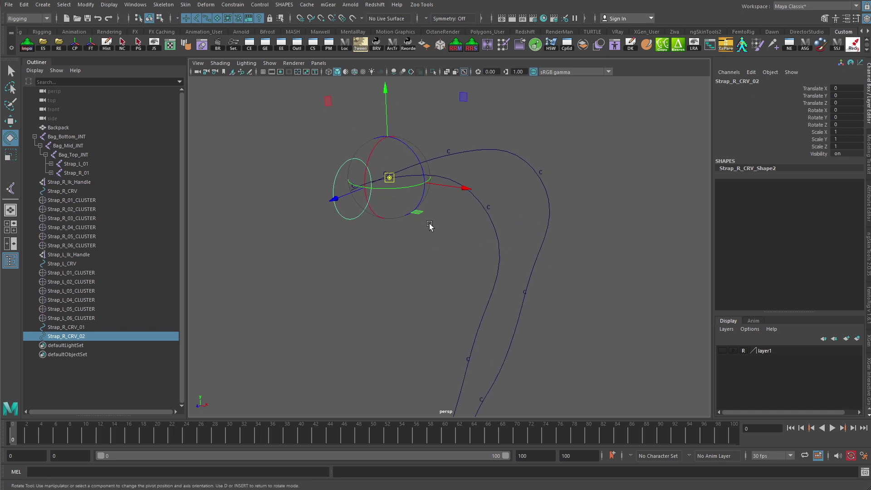
pyautogui.click(416, 248)
pyautogui.hotkey('ctrl', 'z')
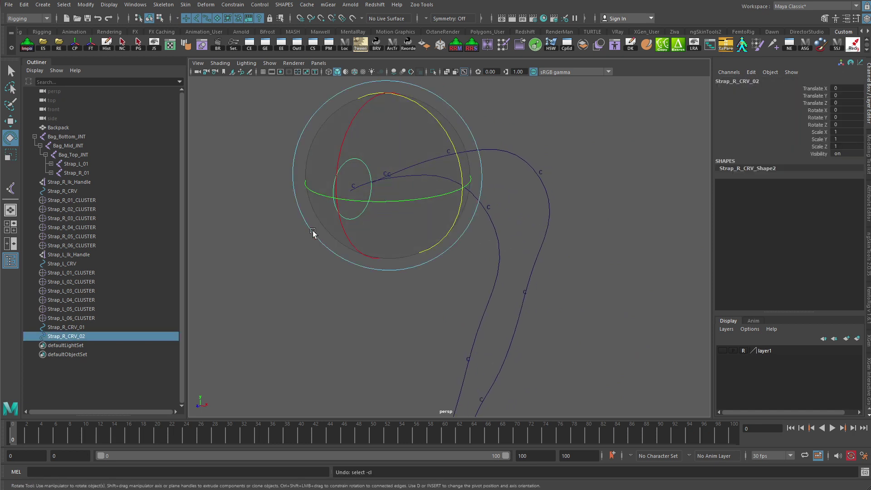
pyautogui.keyDown('alt'); pyautogui.moveTo(263, 247); pyautogui.dragTo(308, 282); pyautogui.keyUp('alt')
pyautogui.keyDown('alt'); pyautogui.moveTo(409, 274); pyautogui.dragTo(477, 275, button='right'); pyautogui.keyUp('alt')
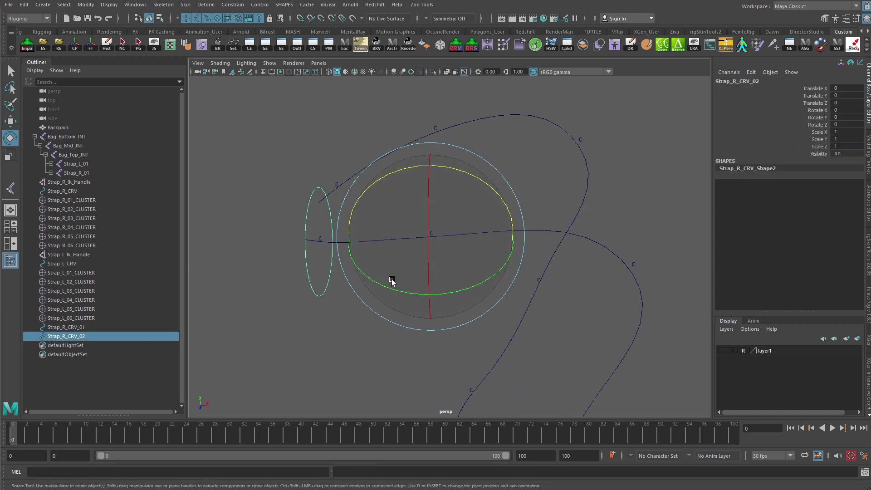
# Step: Delete the duplicated circle Strap_R_CRV_02
pyautogui.click(67, 327)
pyautogui.click(70, 337)
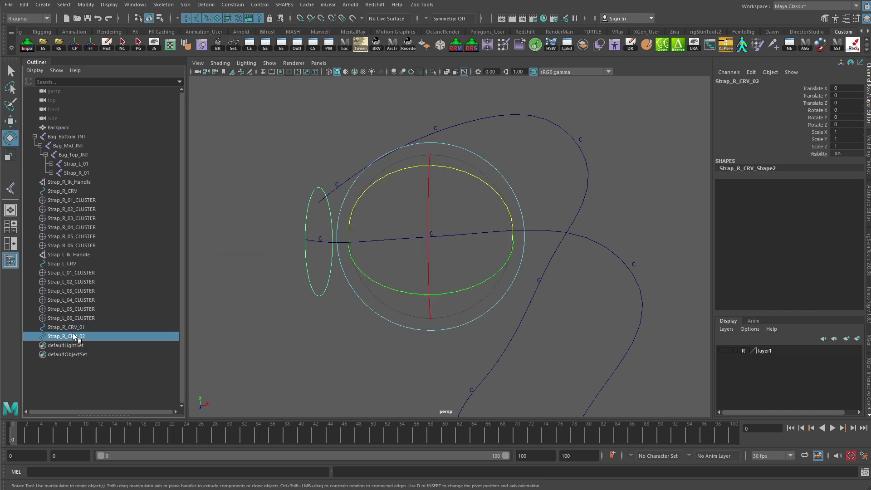
pyautogui.hotkey('ctrl', 'z')
pyautogui.click(82, 335)
pyautogui.press('Delete')
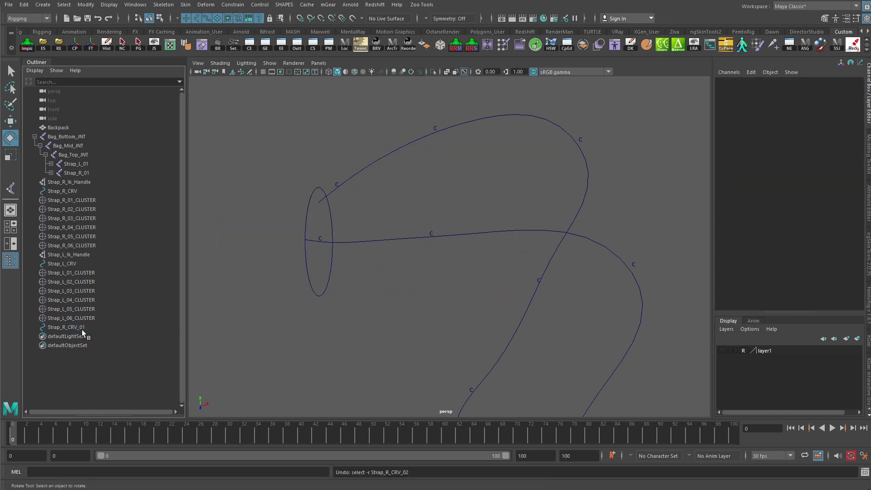
# Step: Duplicate Strap_R_CRV_01 and snap the copy onto the second cluster of the nearer strap curve
pyautogui.click(82, 330)
pyautogui.hotkey('ctrl', 'd')
pyautogui.press('w')
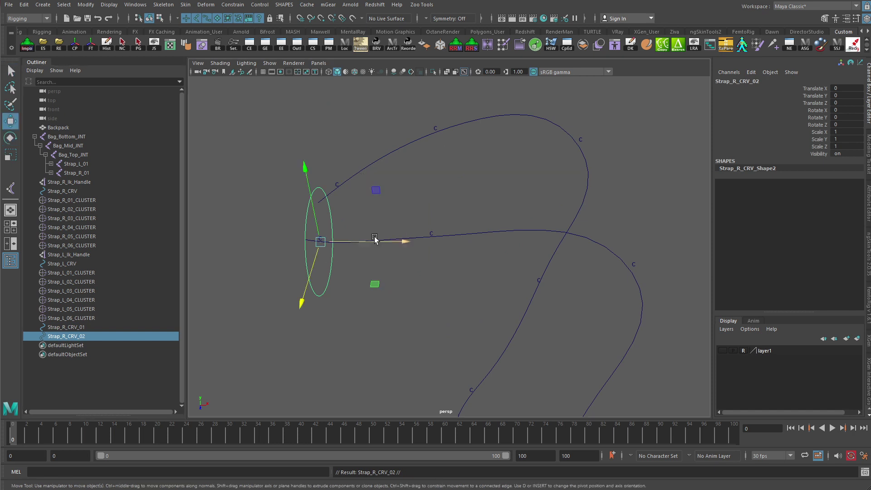
pyautogui.moveTo(380, 246); pyautogui.dragTo(471, 244)
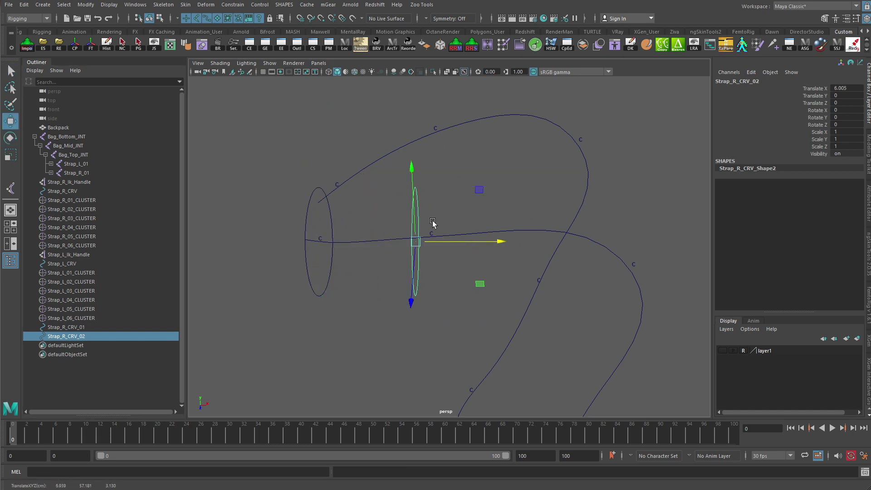
pyautogui.press('v')
pyautogui.moveTo(418, 244); pyautogui.dragTo(431, 236)
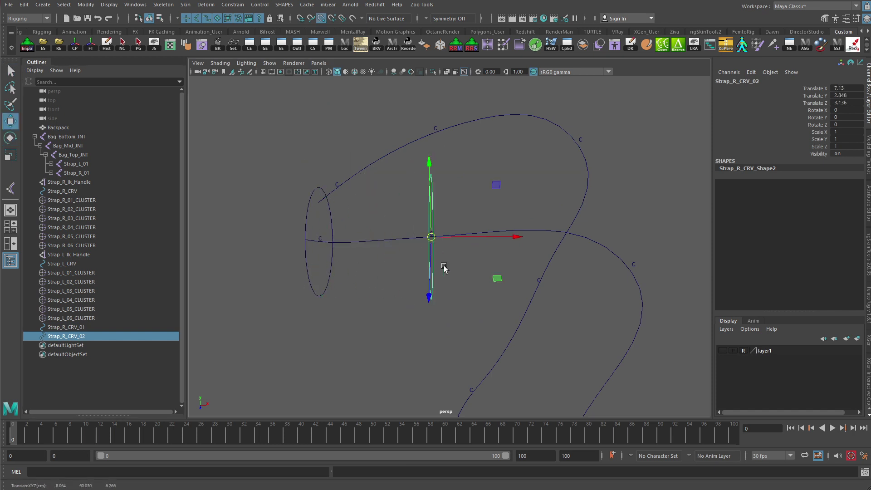
pyautogui.keyDown('alt'); pyautogui.moveTo(420, 282); pyautogui.dragTo(391, 308); pyautogui.keyUp('alt')
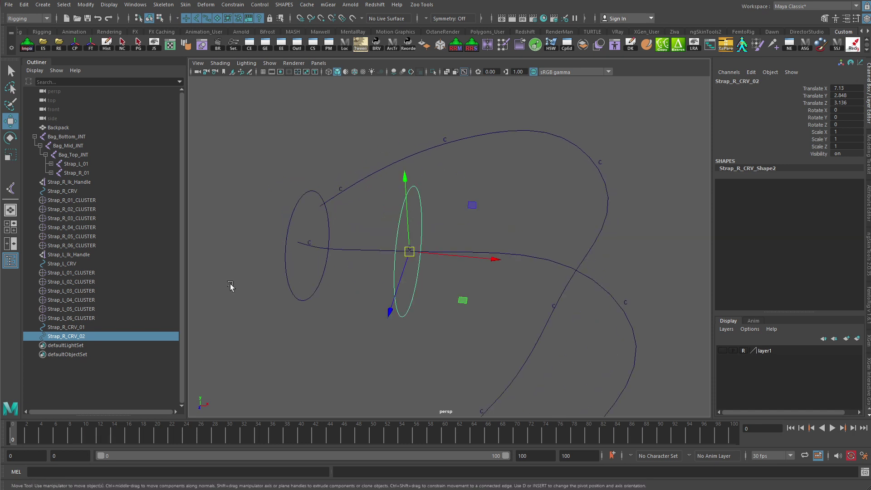
# Step: Duplicate Strap_R_CRV_02 and snap the copy onto the third cluster at the bend of the strap curve
pyautogui.hotkey('ctrl', 'd')
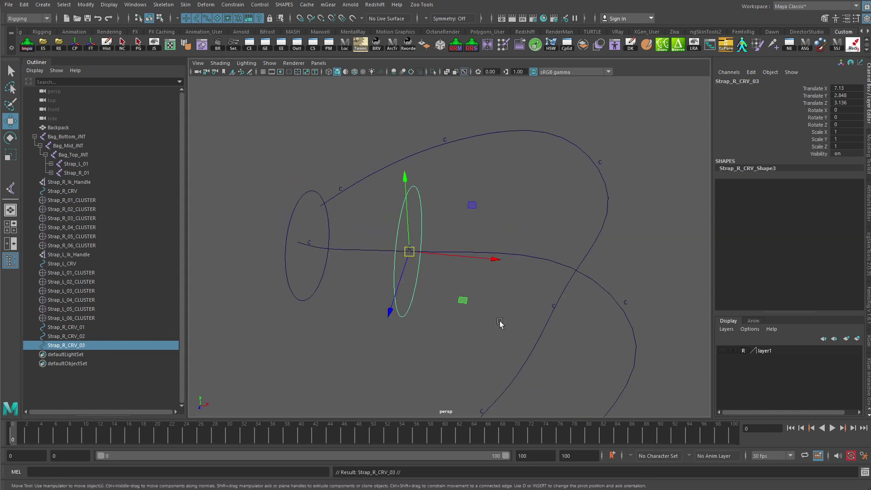
pyautogui.keyDown('alt'); pyautogui.moveTo(499, 323); pyautogui.dragTo(409, 263); pyautogui.keyUp('alt')
pyautogui.moveTo(299, 157); pyautogui.dragTo(398, 218)
pyautogui.press('v')
pyautogui.keyDown('alt'); pyautogui.moveTo(467, 240); pyautogui.dragTo(441, 261); pyautogui.keyUp('alt')
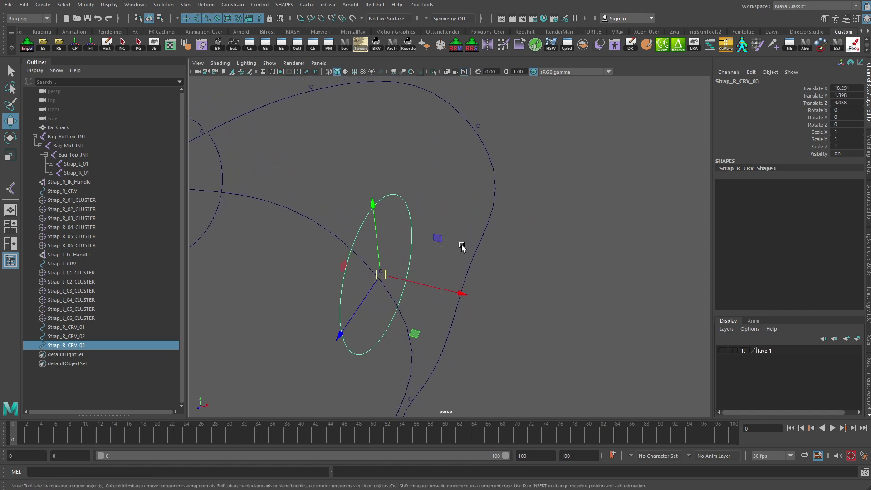
pyautogui.keyDown('alt'); pyautogui.moveTo(462, 249); pyautogui.dragTo(541, 195, button='middle'); pyautogui.keyUp('alt')
pyautogui.keyDown('alt'); pyautogui.moveTo(671, 144); pyautogui.dragTo(595, 179, button='middle'); pyautogui.keyUp('alt')
# Step: Try rotating the circle Strap_R_CRV_03 to -45 degrees in Z and freezing its transformations
pyautogui.press('e')
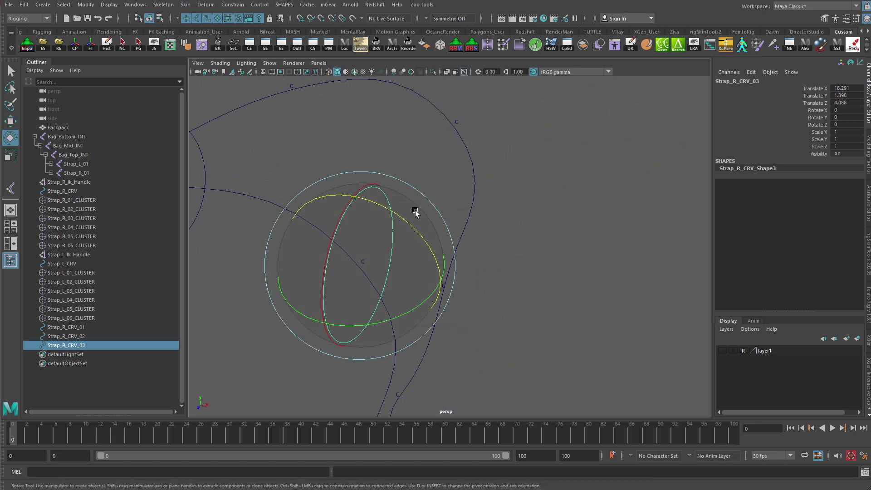
pyautogui.moveTo(411, 226); pyautogui.dragTo(462, 320)
pyautogui.doubleClick(837, 124)
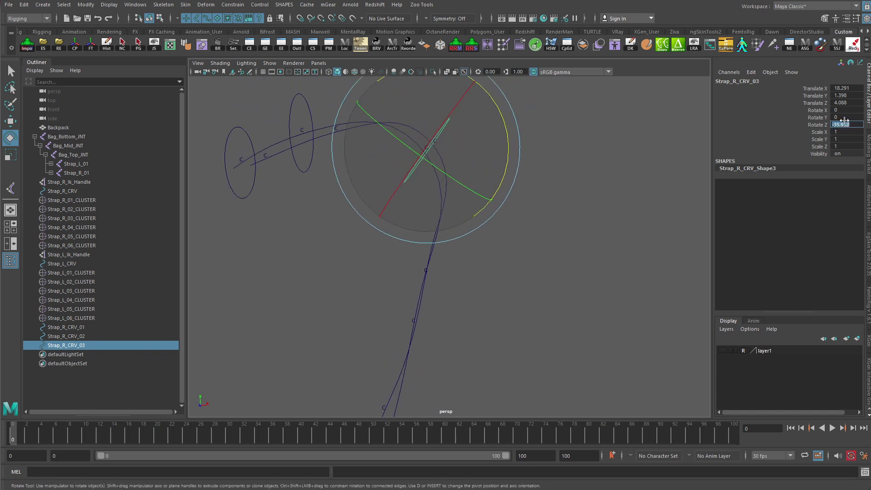
pyautogui.write('-45')
pyautogui.press('Return')
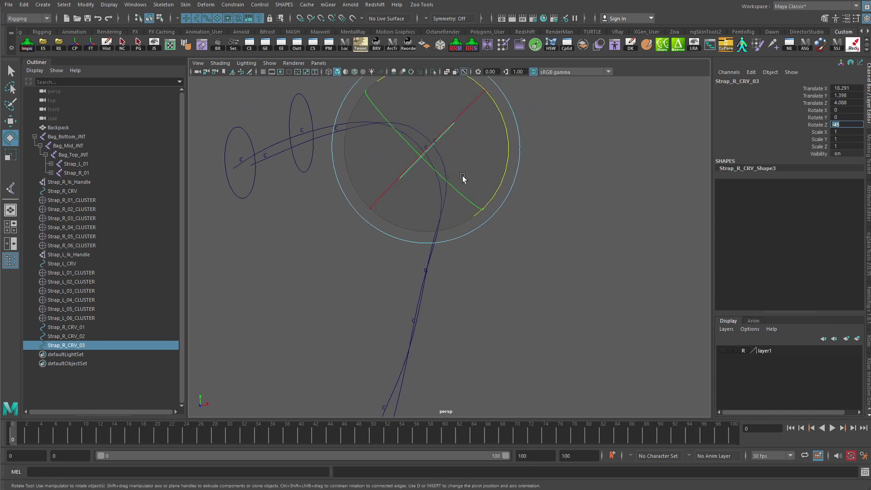
pyautogui.keyDown('alt'); pyautogui.moveTo(463, 177); pyautogui.dragTo(514, 202); pyautogui.keyUp('alt')
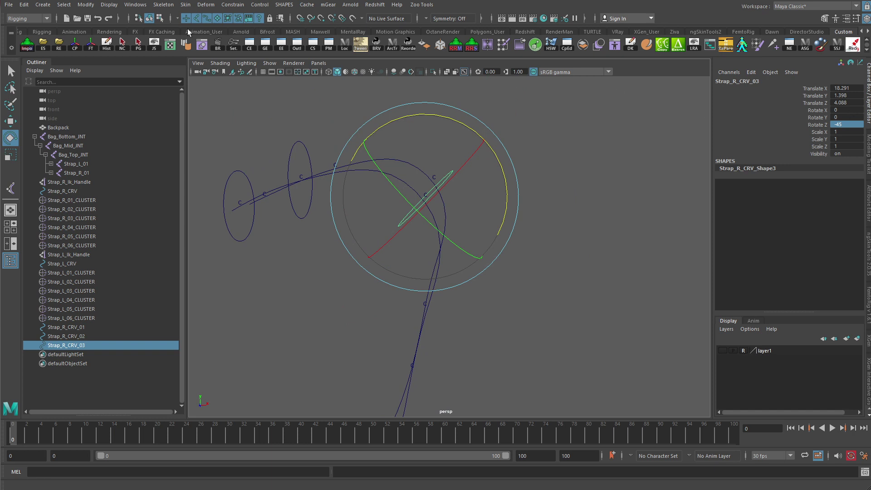
pyautogui.click(90, 44)
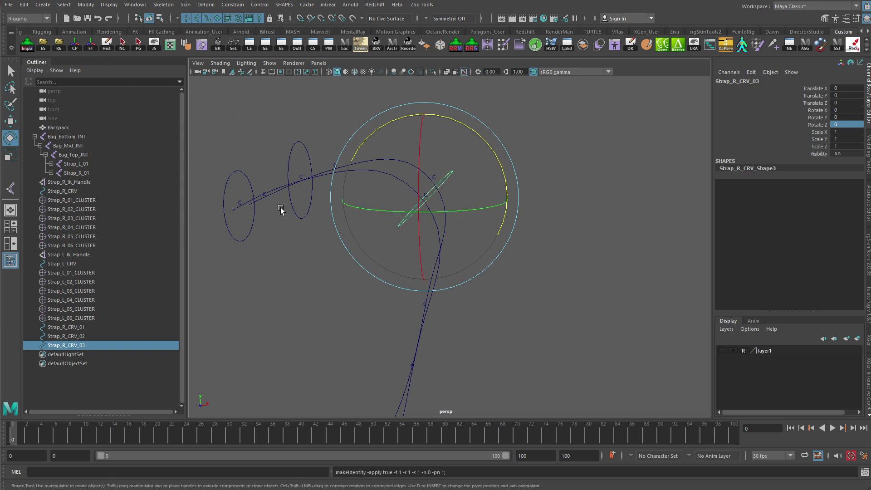
# Step: Undo the transformation freeze and the Z rotation of Strap_R_CRV_03
pyautogui.hotkey('ctrl', 'z')
pyautogui.hotkey('ctrl', 'z')
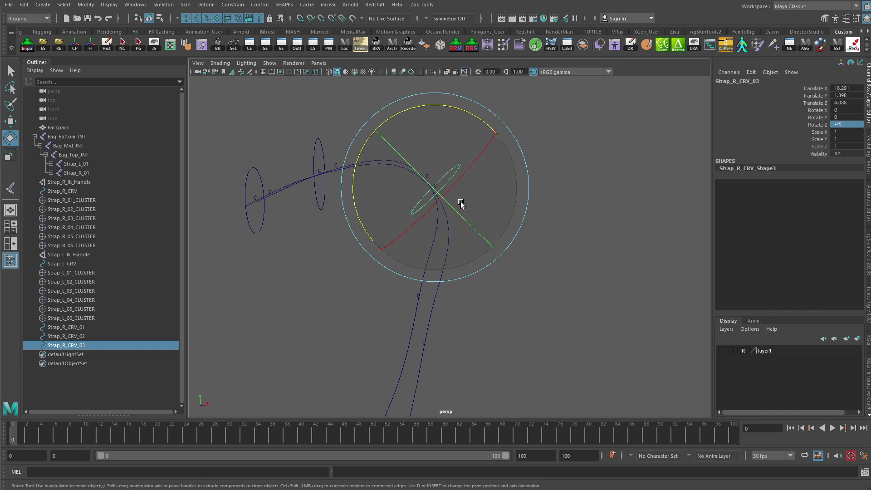
pyautogui.hotkey('ctrl', 'z')
pyautogui.hotkey('ctrl', 'z')
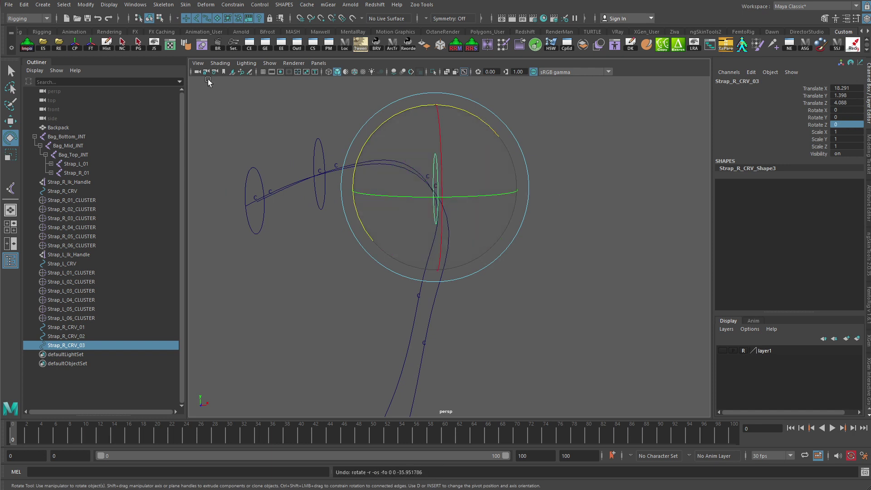
# Step: Freeze the transformations of Strap_R_CRV_03 and set its Rotate Axis Z to -45
pyautogui.click(89, 44)
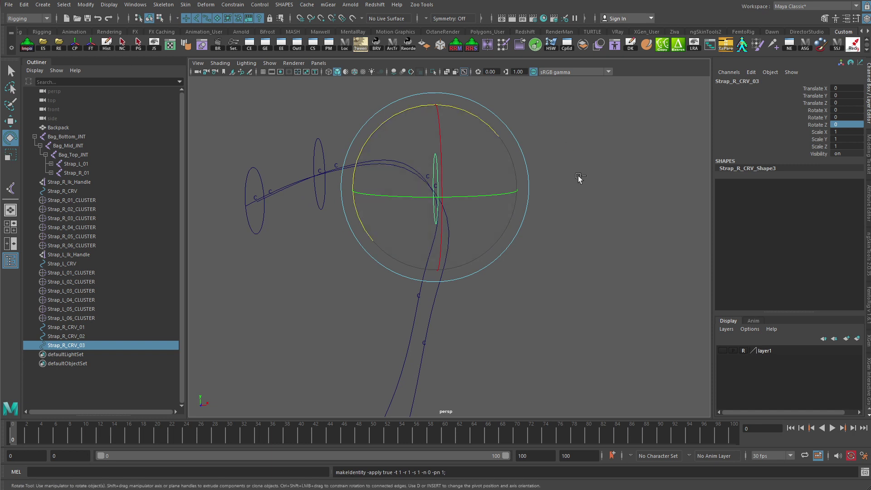
pyautogui.hotkey('ctrl', 'a')
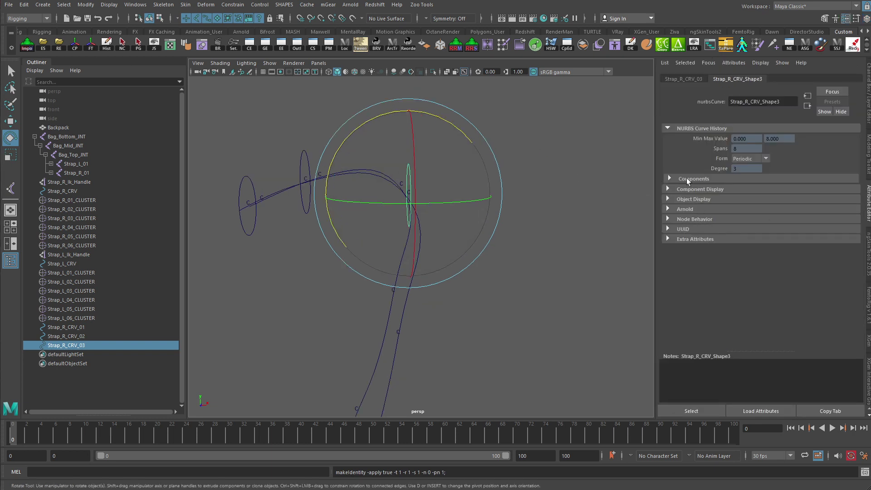
pyautogui.click(683, 79)
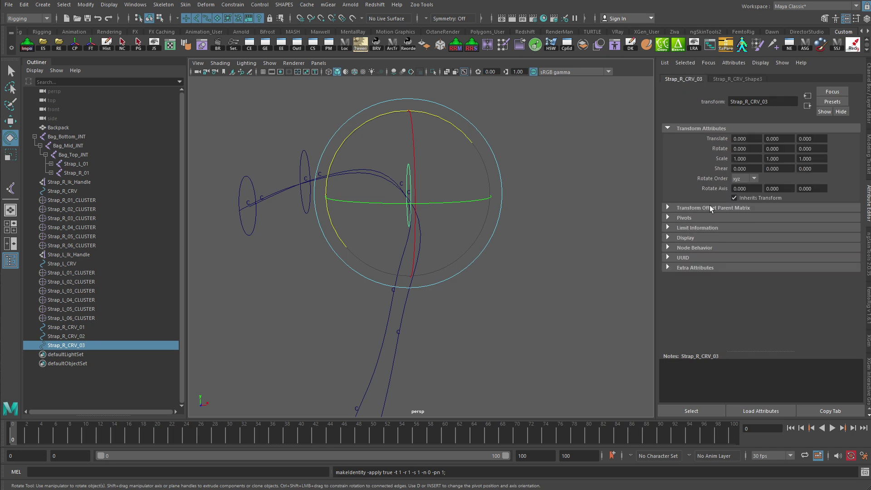
pyautogui.click(777, 189)
pyautogui.keyDown('ctrl'); pyautogui.moveTo(779, 190); pyautogui.dragTo(802, 194, button='middle'); pyautogui.keyUp('ctrl')
pyautogui.hotkey('ctrl', 'z')
pyautogui.keyDown('ctrl'); pyautogui.moveTo(802, 189); pyautogui.dragTo(684, 194); pyautogui.keyUp('ctrl')
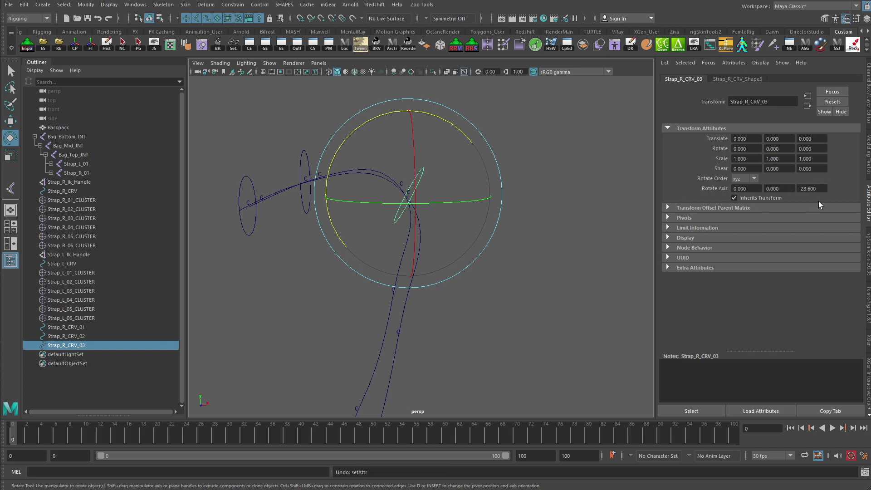
pyautogui.moveTo(822, 186); pyautogui.dragTo(696, 165)
pyautogui.write('-45')
pyautogui.press('Return')
pyautogui.keyDown('alt'); pyautogui.moveTo(228, 166); pyautogui.dragTo(468, 269); pyautogui.keyUp('alt')
pyautogui.keyDown('alt'); pyautogui.moveTo(467, 266); pyautogui.dragTo(486, 212, button='middle'); pyautogui.keyUp('alt')
pyautogui.click(297, 195)
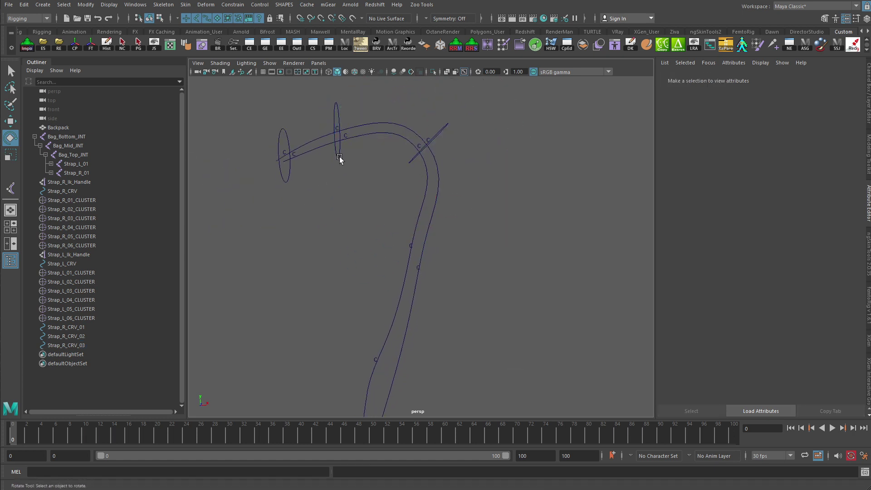
pyautogui.click(339, 158)
pyautogui.hotkey('ctrl', 'a')
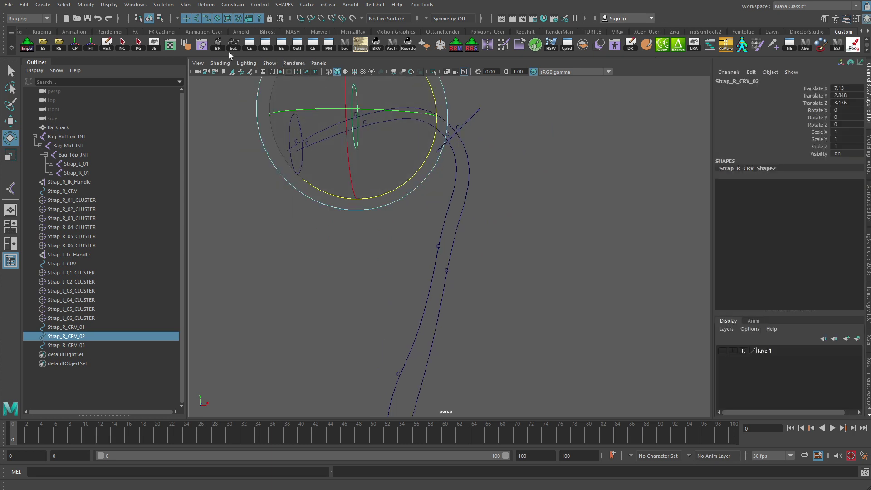
pyautogui.click(483, 145)
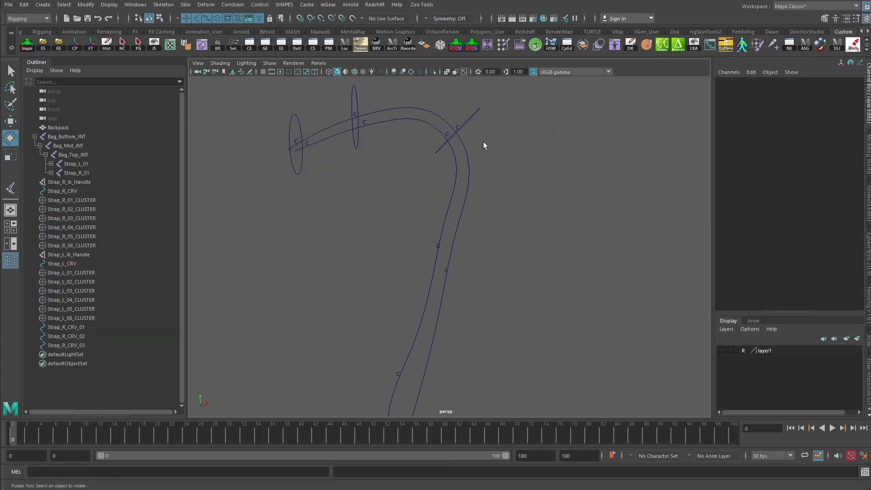
# Step: Duplicate Strap_R_CRV_03 and snap the copy onto the fourth cluster, below the bend of the nearer strap curve
pyautogui.click(472, 119)
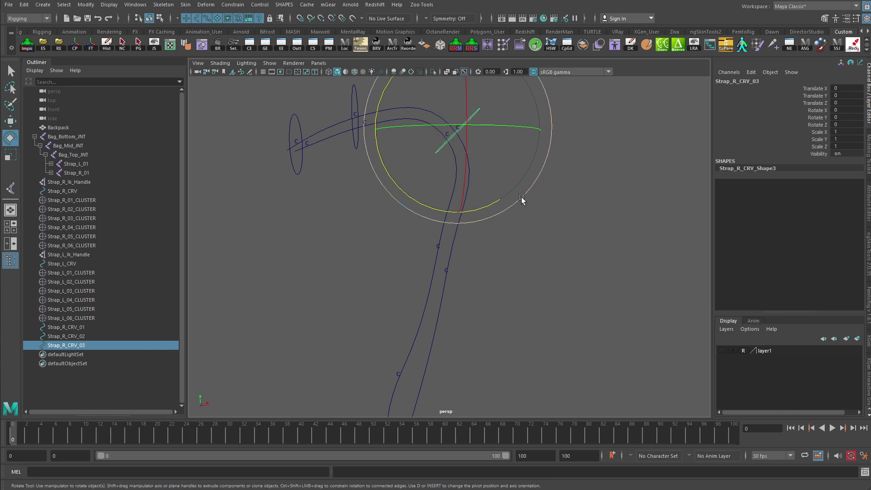
pyautogui.hotkey('ctrl', 'd')
pyautogui.press('w')
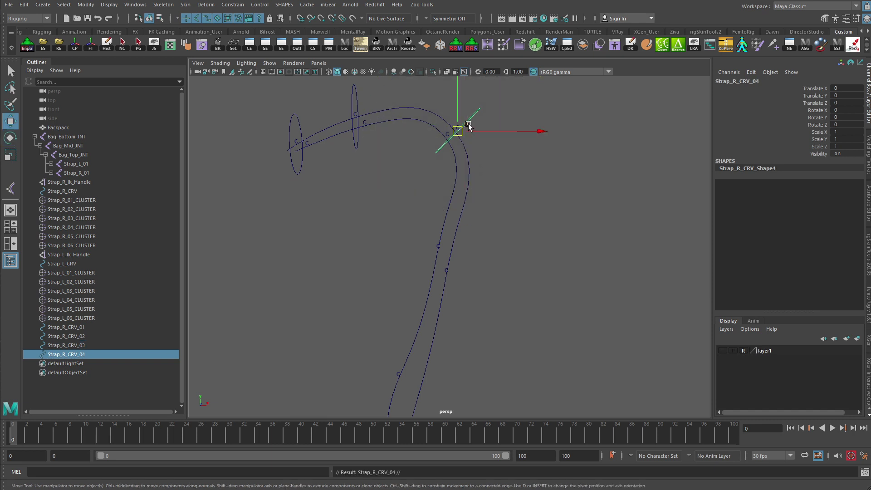
pyautogui.moveTo(461, 131); pyautogui.dragTo(455, 279)
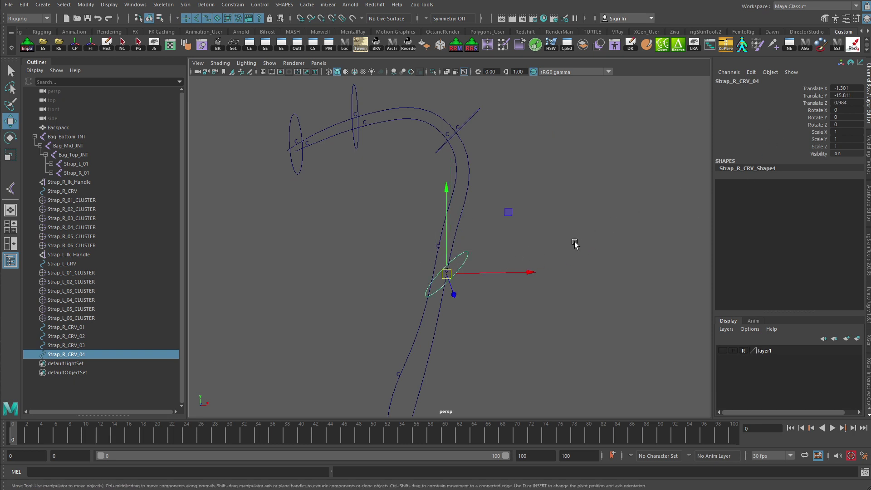
# Step: Select Strap_R_CRV_03 and switch the Move tool's axis orientation to follow the object's rotated axes
pyautogui.hotkey('ctrl', 'a')
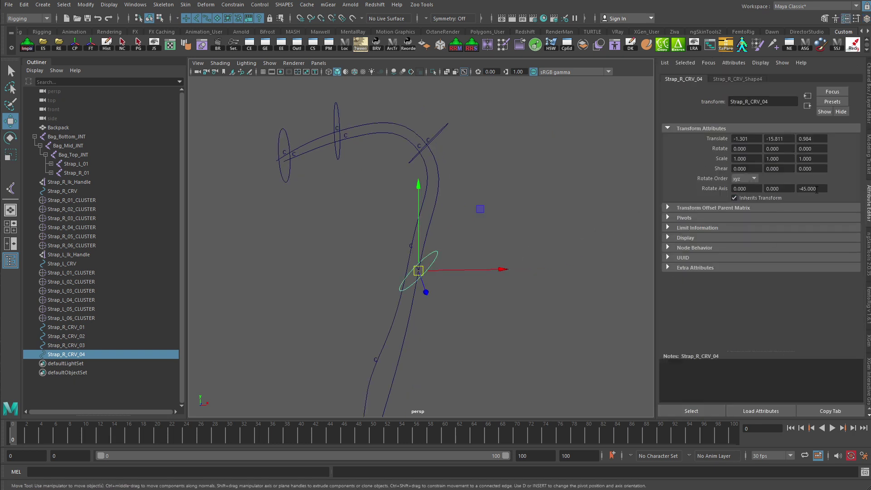
pyautogui.click(813, 189)
pyautogui.moveTo(433, 116); pyautogui.dragTo(479, 145)
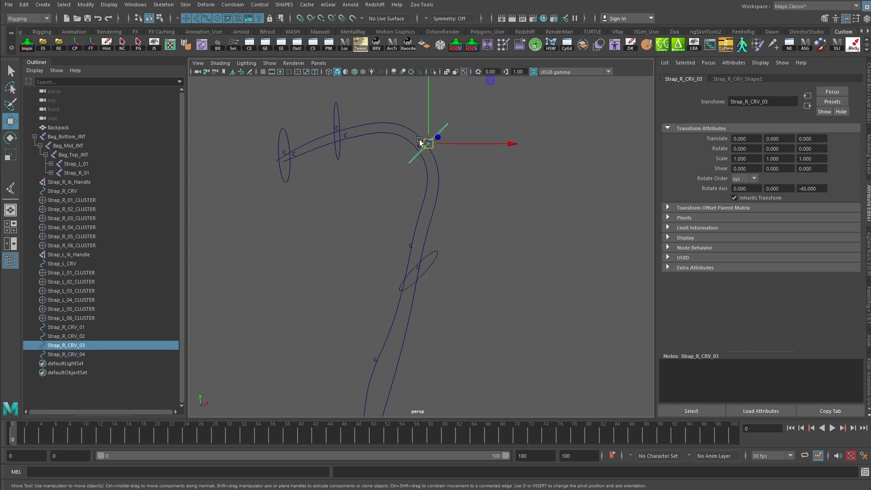
pyautogui.press('e')
pyautogui.press('w')
pyautogui.keyDown('alt'); pyautogui.moveTo(485, 159); pyautogui.dragTo(462, 226, button='middle'); pyautogui.keyUp('alt')
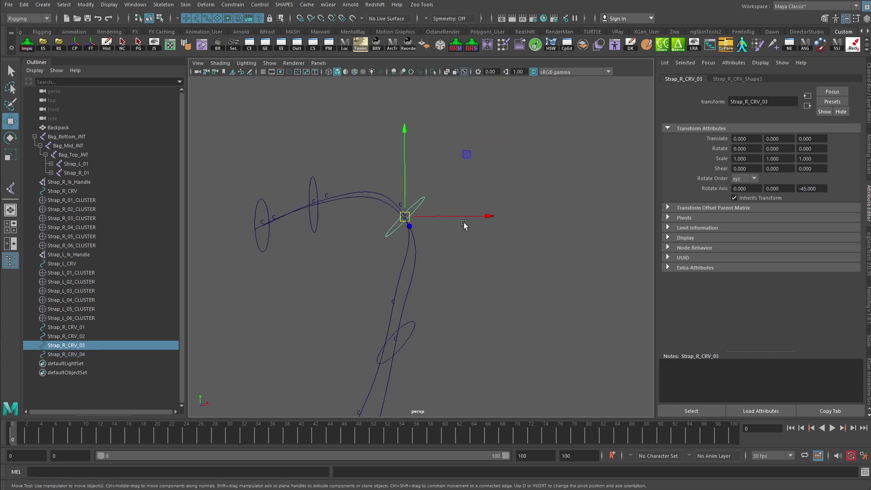
pyautogui.press('e')
pyautogui.press('w')
pyautogui.moveTo(420, 224); pyautogui.dragTo(393, 213)
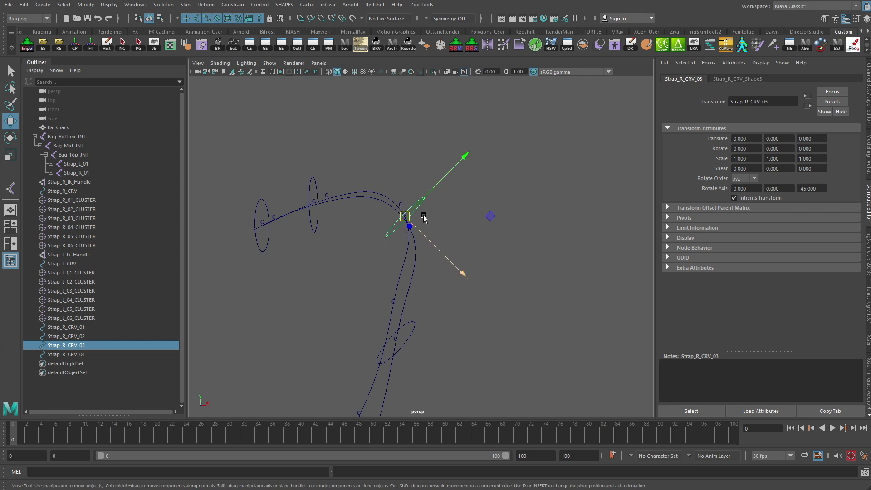
# Step: Set the Rotate Axis Z of the fourth circle, Strap_R_CRV_04, to 0
pyautogui.keyDown('alt'); pyautogui.moveTo(423, 287); pyautogui.dragTo(421, 235, button='middle'); pyautogui.keyUp('alt')
pyautogui.click(416, 284)
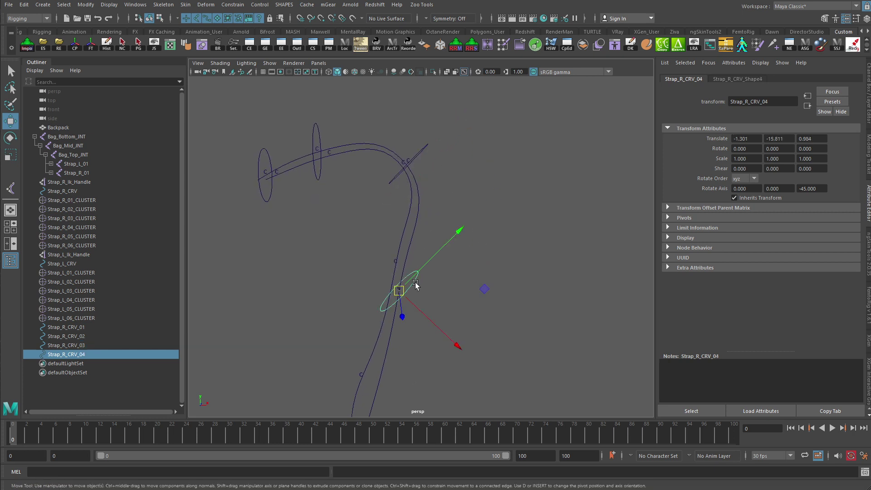
pyautogui.click(820, 188)
pyautogui.write('0')
pyautogui.press('Return')
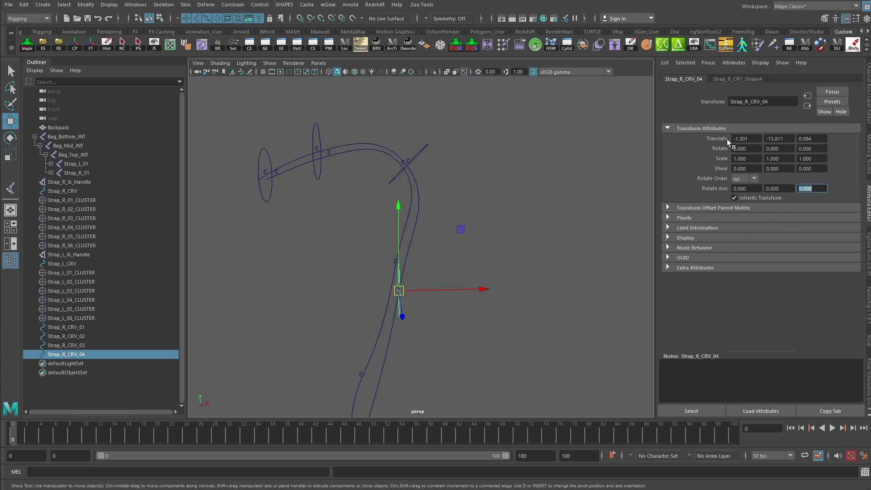
# Step: Rotate Strap_R_CRV_04 about -90 degrees in Z so it lies across the strap, and freeze its transformations
pyautogui.hotkey('ctrl', 'a')
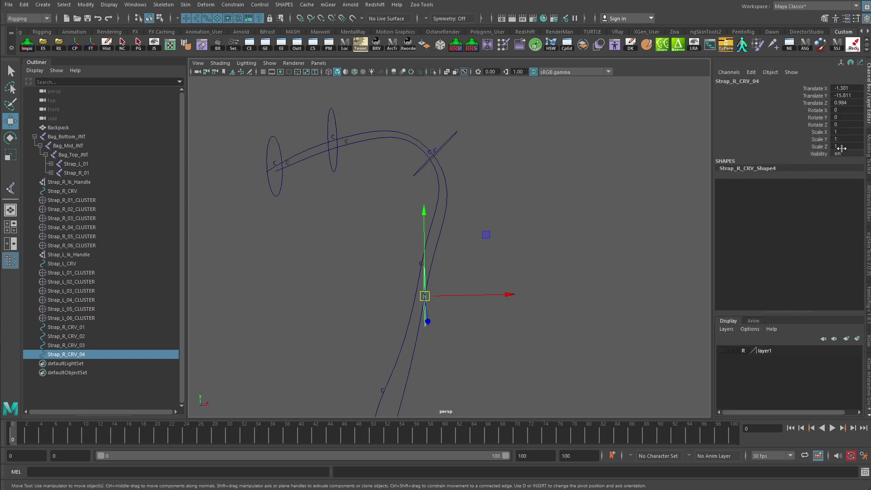
pyautogui.press('e')
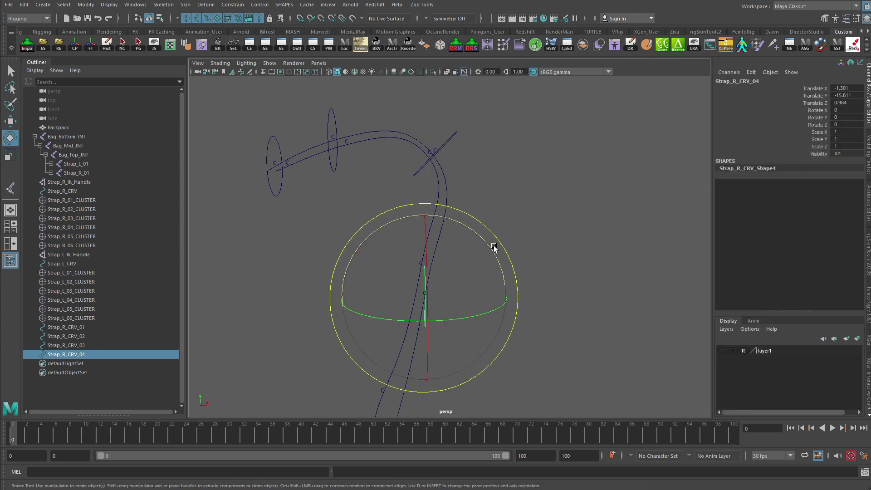
pyautogui.moveTo(474, 232); pyautogui.dragTo(498, 359)
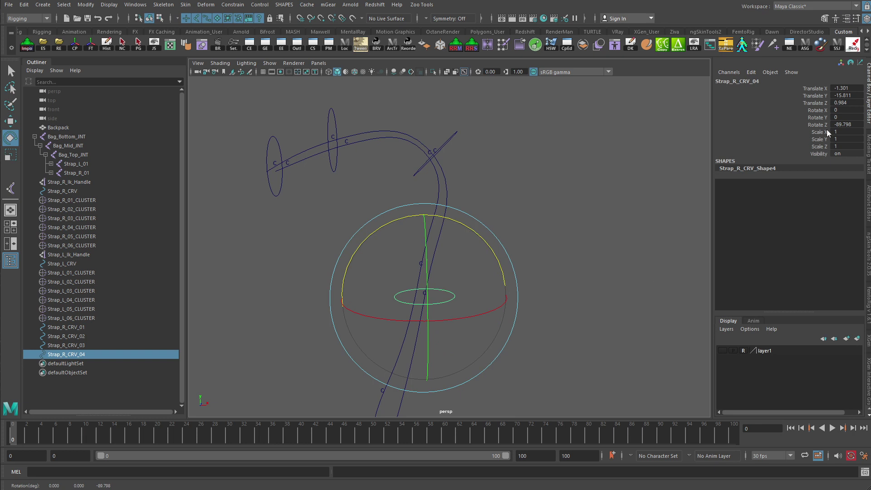
pyautogui.doubleClick(855, 125)
pyautogui.click(91, 43)
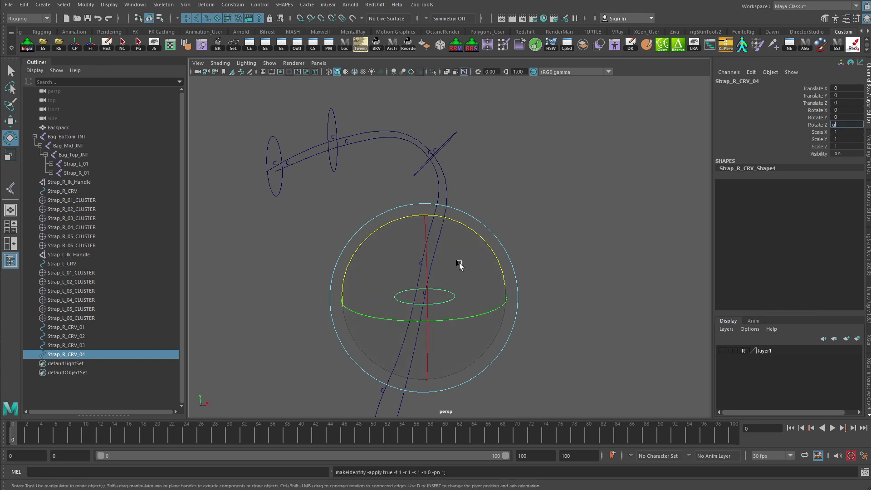
pyautogui.write('we')
pyautogui.press('Return')
pyautogui.press('w')
pyautogui.press('e')
pyautogui.press('w')
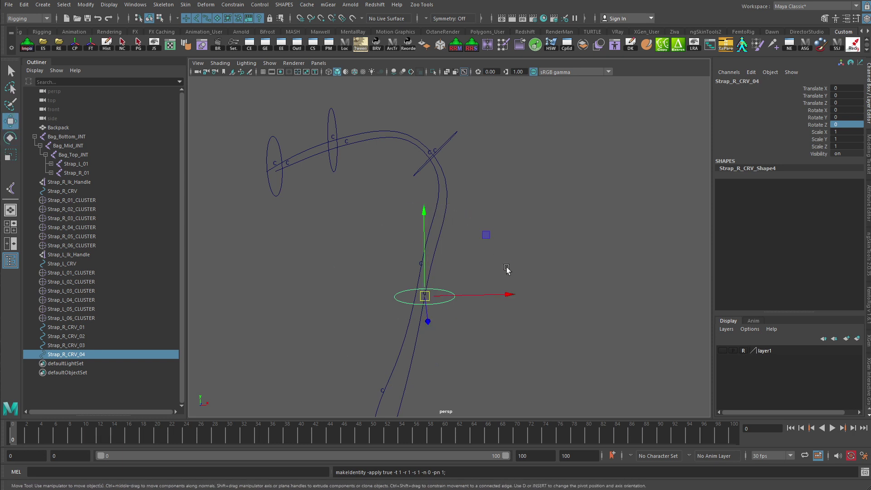
# Step: Duplicate Strap_R_CRV_04 and snap the copy onto the fifth cluster of the same strap curve
pyautogui.keyDown('alt'); pyautogui.moveTo(403, 294); pyautogui.dragTo(414, 257); pyautogui.keyUp('alt')
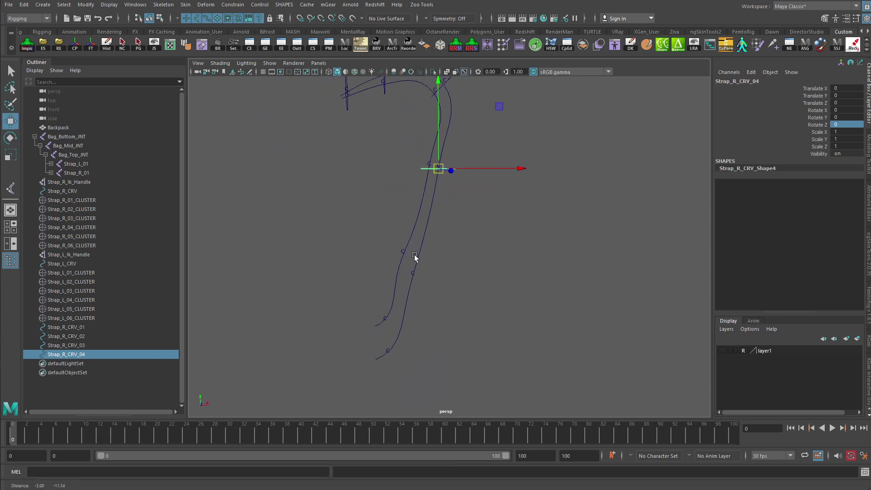
pyautogui.hotkey('ctrl', 'd')
pyautogui.moveTo(439, 163); pyautogui.dragTo(419, 273)
# Step: Duplicate Strap_R_CRV_05 and snap the copy onto the last cluster at the lower end of the strap curve
pyautogui.hotkey('ctrl', 'd')
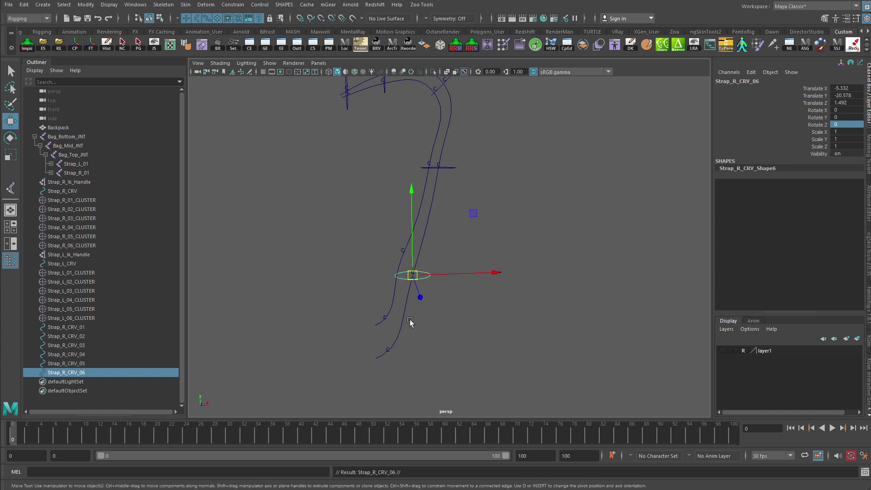
pyautogui.moveTo(414, 274); pyautogui.dragTo(364, 366)
pyautogui.keyDown('alt'); pyautogui.moveTo(363, 365); pyautogui.dragTo(408, 338, button='right'); pyautogui.keyUp('alt')
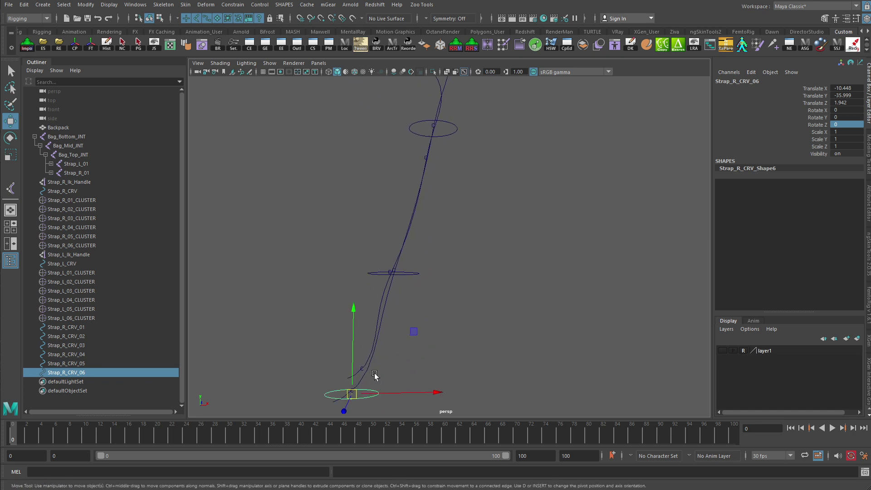
# Step: Set the Rotate Axis Z of Strap_R_CRV_06 to -45 and freeze its transformations
pyautogui.press('e')
pyautogui.keyDown('alt'); pyautogui.moveTo(463, 347); pyautogui.dragTo(513, 247, button='middle'); pyautogui.keyUp('alt')
pyautogui.hotkey('ctrl', 'a')
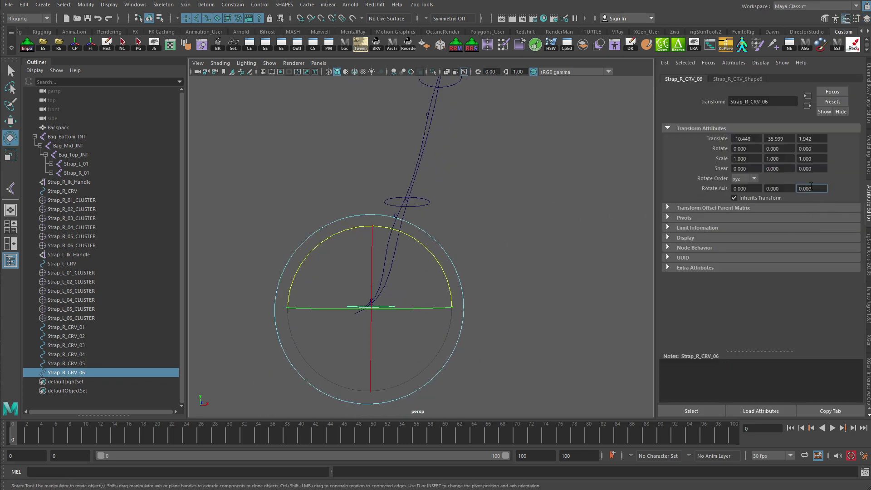
pyautogui.moveTo(818, 188); pyautogui.dragTo(730, 178)
pyautogui.write('-45')
pyautogui.press('Return')
pyautogui.keyDown('alt'); pyautogui.moveTo(499, 227); pyautogui.dragTo(523, 258); pyautogui.keyUp('alt')
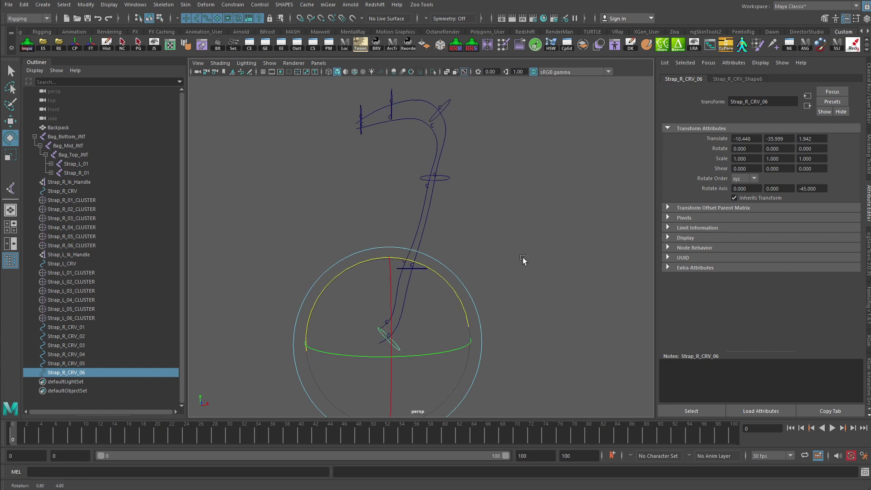
pyautogui.hotkey('ctrl', 'a')
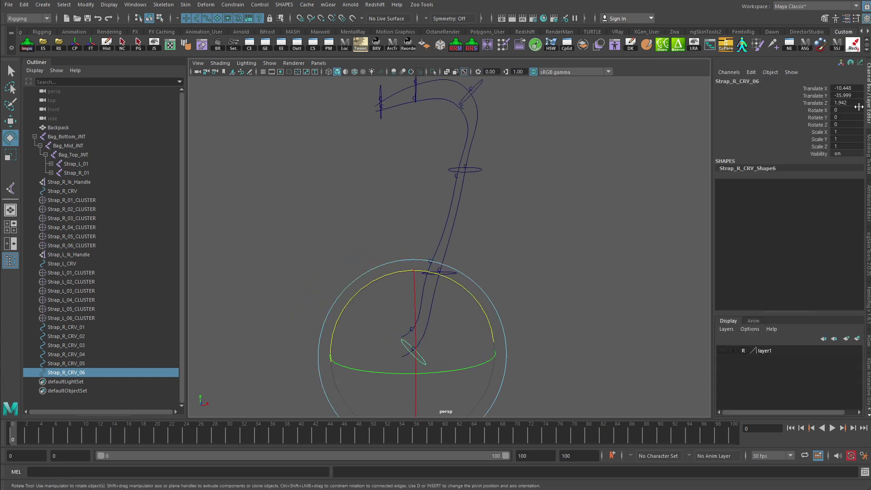
pyautogui.click(91, 44)
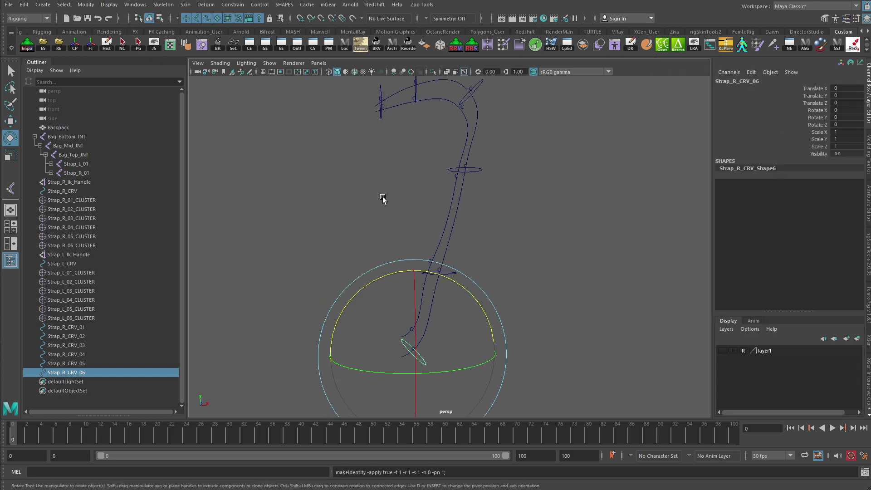
# Step: Examine how the right strap circles sit on the strap and which circles and left strap nodes correspond to the scene's clusters
pyautogui.press('q')
pyautogui.click(450, 273)
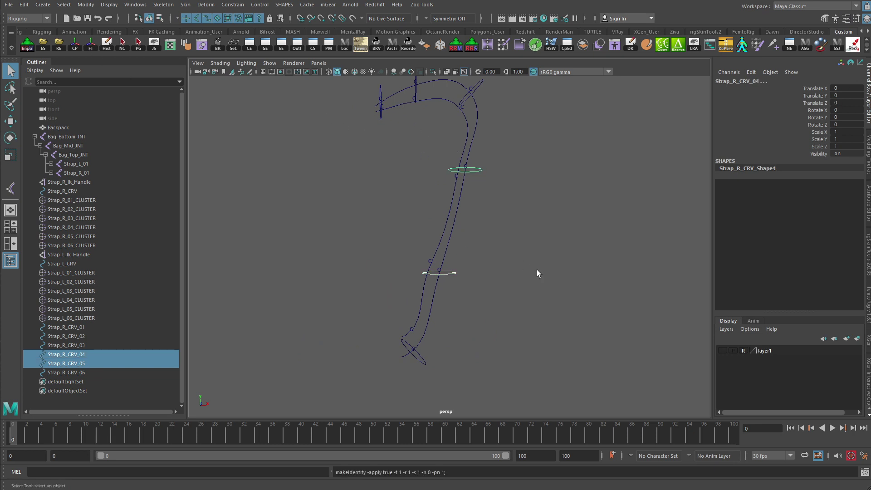
pyautogui.click(522, 279)
pyautogui.click(448, 274)
pyautogui.keyDown('alt'); pyautogui.moveTo(543, 298); pyautogui.dragTo(329, 215); pyautogui.keyUp('alt')
pyautogui.keyDown('alt'); pyautogui.moveTo(329, 215); pyautogui.dragTo(313, 264, button='middle'); pyautogui.keyUp('alt')
pyautogui.keyDown('alt'); pyautogui.moveTo(313, 264); pyautogui.dragTo(402, 245, button='right'); pyautogui.keyUp('alt')
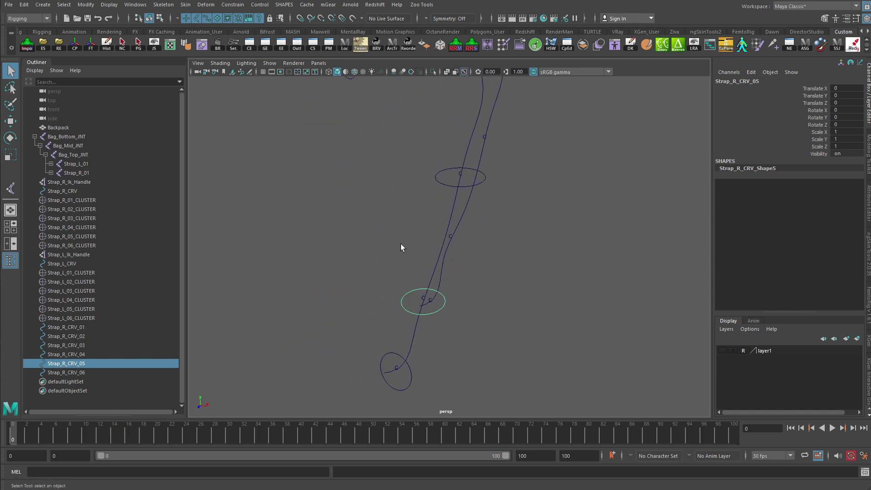
pyautogui.keyDown('alt'); pyautogui.moveTo(392, 261); pyautogui.dragTo(376, 373, button='middle'); pyautogui.keyUp('alt')
pyautogui.click(82, 327)
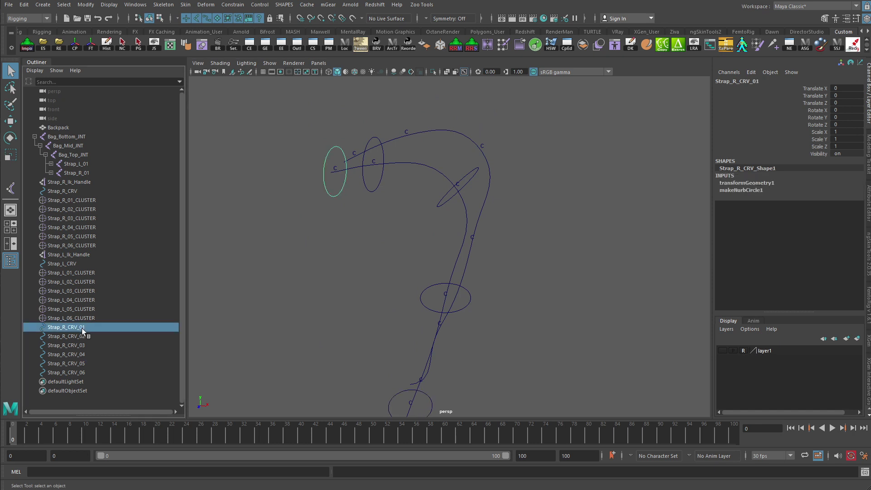
pyautogui.click(81, 266)
pyautogui.click(81, 273)
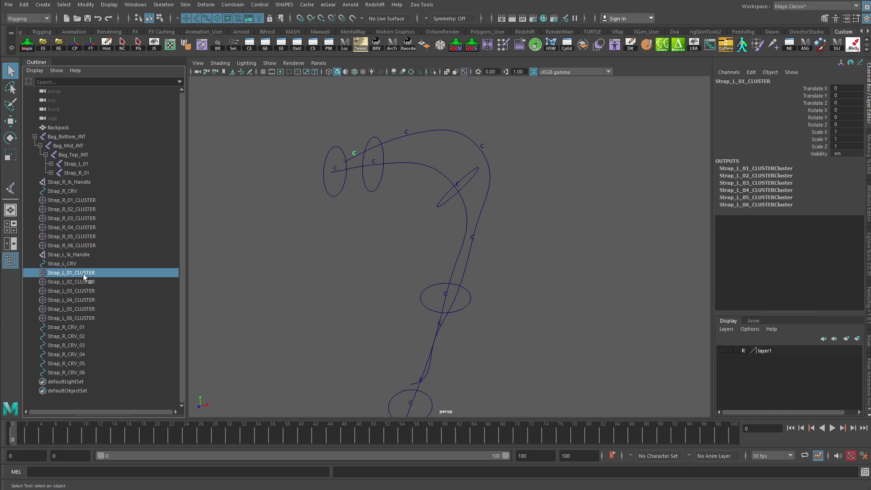
pyautogui.keyDown('alt'); pyautogui.moveTo(228, 271); pyautogui.dragTo(227, 276); pyautogui.keyUp('alt')
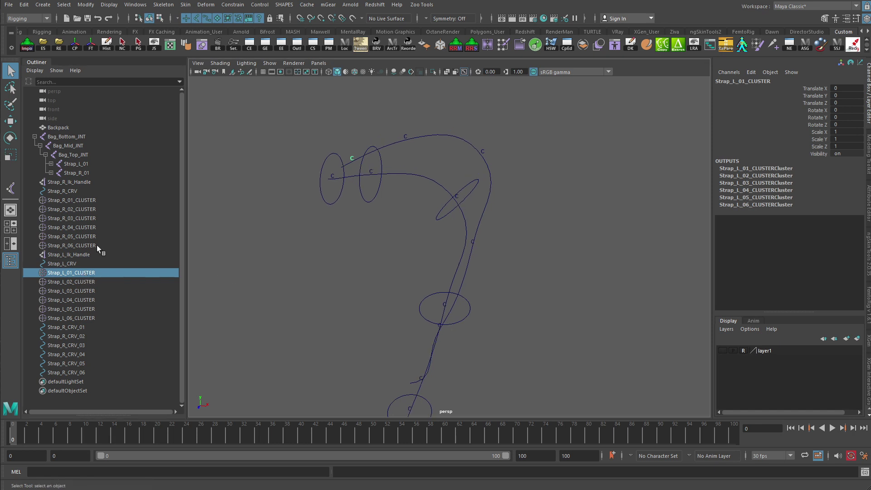
# Step: Parent Strap_R_01_CLUSTER under Strap_R_CRV_01 and test the link by moving the circle, undoing the test move
pyautogui.click(77, 200)
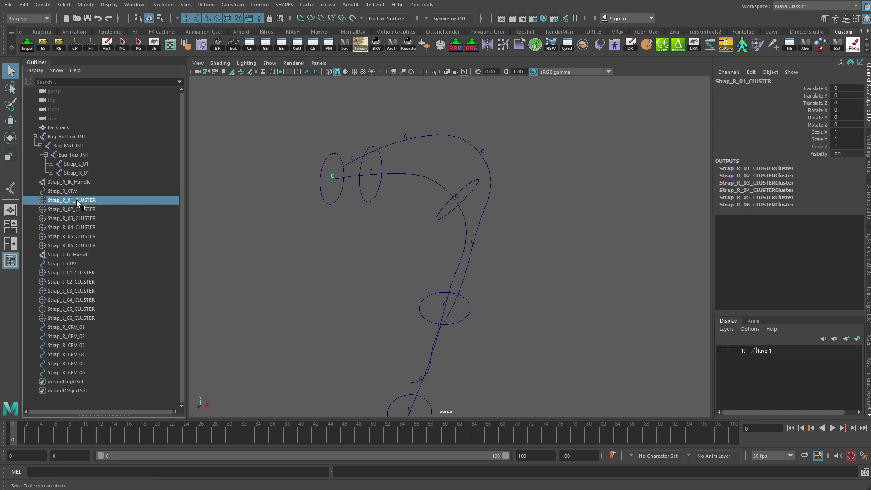
pyautogui.moveTo(77, 199); pyautogui.dragTo(81, 327)
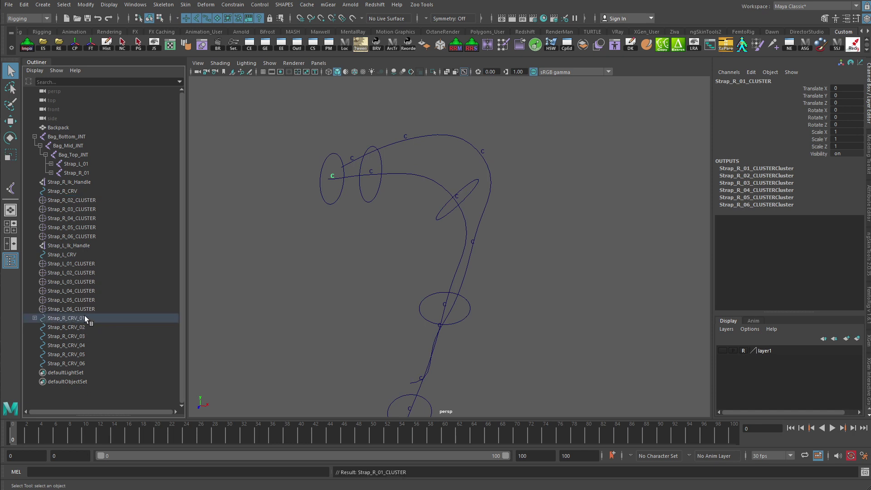
pyautogui.click(86, 318)
pyautogui.press('w')
pyautogui.moveTo(338, 186); pyautogui.dragTo(331, 155)
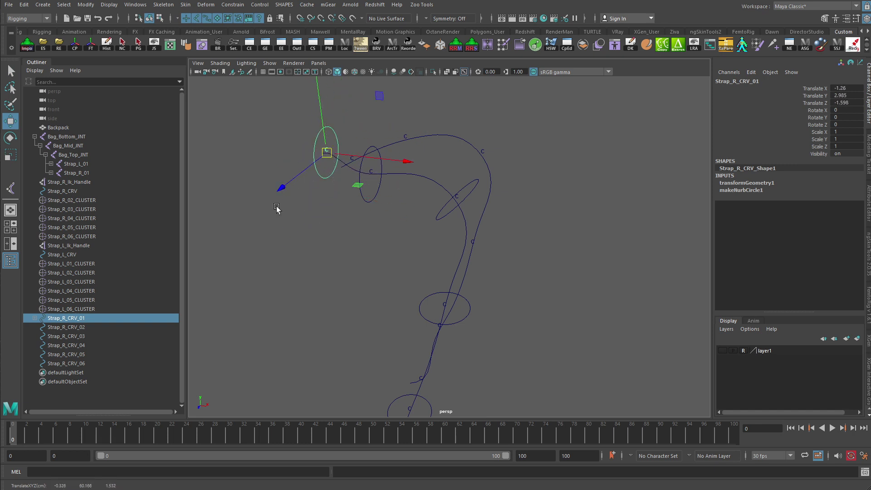
pyautogui.hotkey('ctrl', 'z')
# Step: Parent Strap_R_02_CLUSTER through Strap_R_05_CLUSTER under the Strap_R_CRV circles with matching numbers
pyautogui.moveTo(89, 200); pyautogui.dragTo(98, 326)
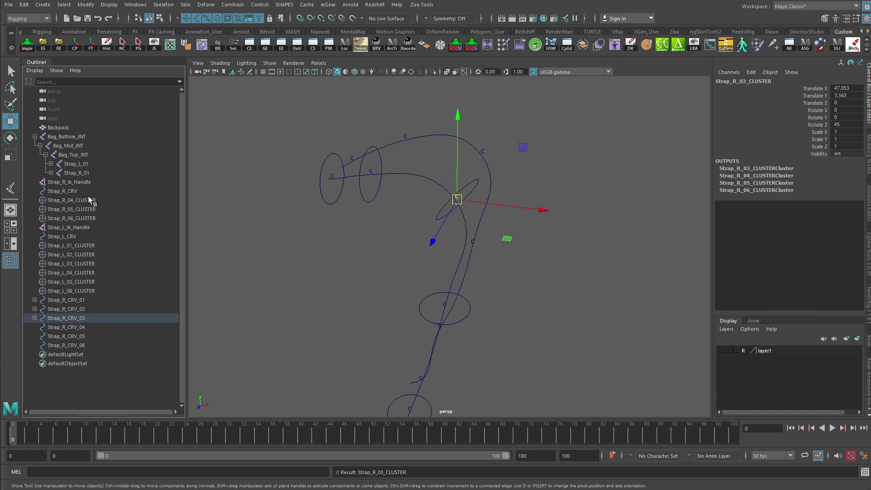
pyautogui.moveTo(89, 198); pyautogui.dragTo(82, 326)
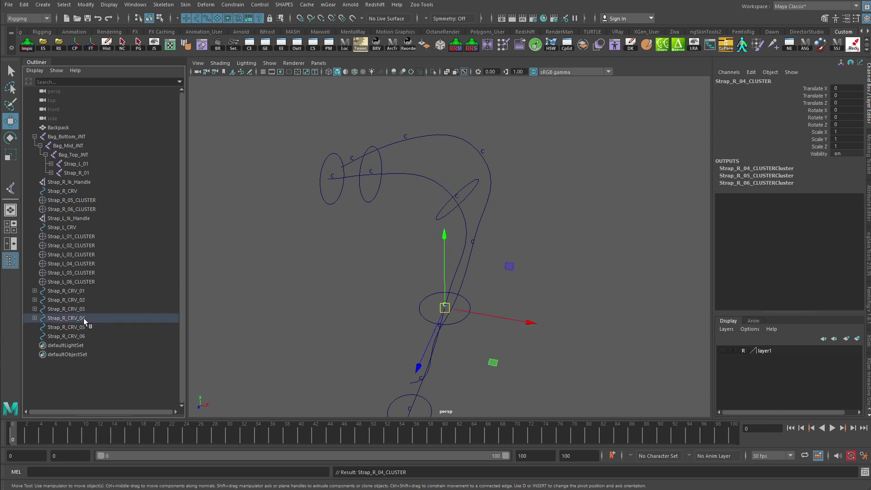
pyautogui.moveTo(89, 203); pyautogui.dragTo(82, 330)
# Step: Undo the parenting of the right strap clusters under their circles
pyautogui.hotkey('ctrl', 'z')
pyautogui.hotkey('ctrl', 'z')
pyautogui.hotkey('ctrl', 'z')
pyautogui.hotkey('ctrl', 'z')
pyautogui.hotkey('ctrl', 'z')
pyautogui.hotkey('ctrl', 'z')
pyautogui.hotkey('ctrl', 'z')
pyautogui.hotkey('ctrl', 'z')
pyautogui.hotkey('ctrl', 'z')
pyautogui.hotkey('ctrl', 'z')
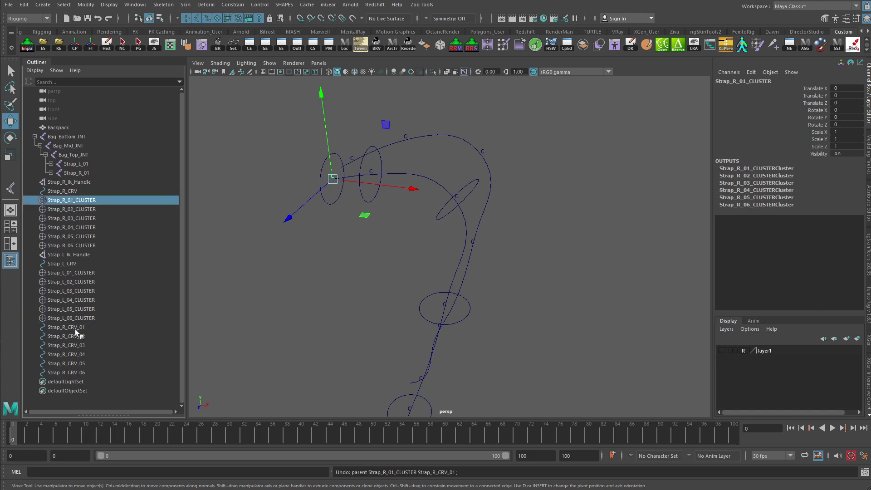
# Step: Group the six circles Strap_R_CRV_01 through Strap_R_CRV_06
pyautogui.click(72, 327)
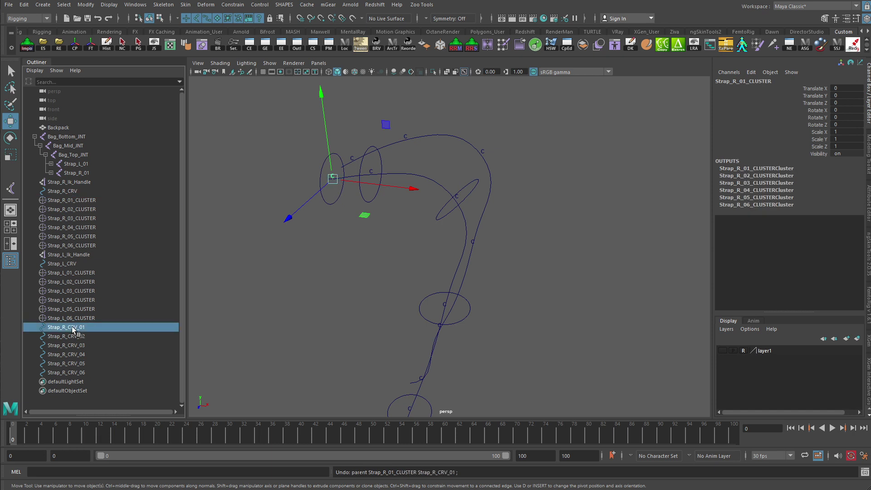
pyautogui.keyDown('shift'); pyautogui.click(72, 373); pyautogui.keyUp('shift')
pyautogui.keyDown('alt'); pyautogui.moveTo(266, 364); pyautogui.dragTo(280, 312); pyautogui.keyUp('alt')
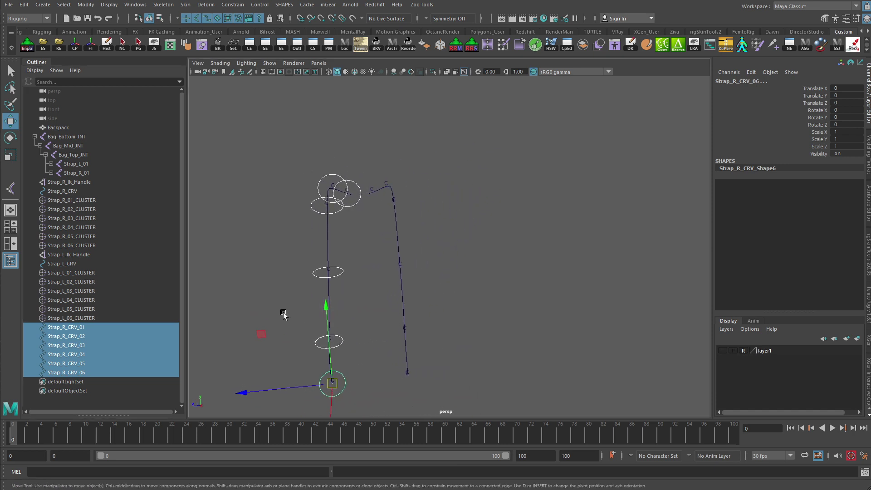
pyautogui.hotkey('ctrl', 'g')
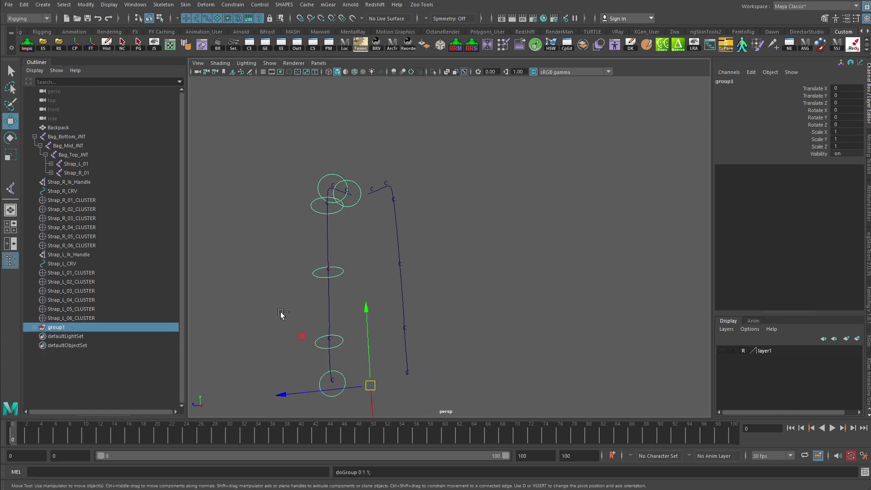
# Step: Duplicate the circle group and set the copy's Scale Z to -1 to mirror it onto the other strap
pyautogui.hotkey('ctrl', 'g')
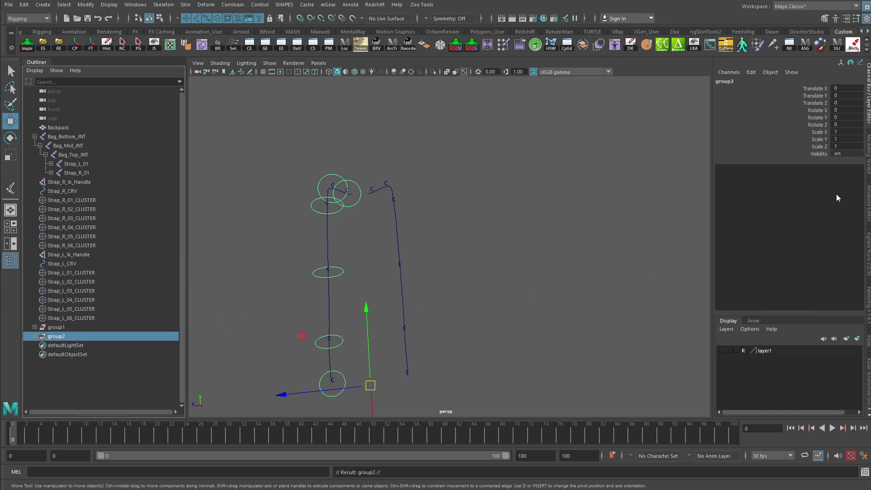
pyautogui.click(861, 146)
pyautogui.write('-1')
pyautogui.press('Return')
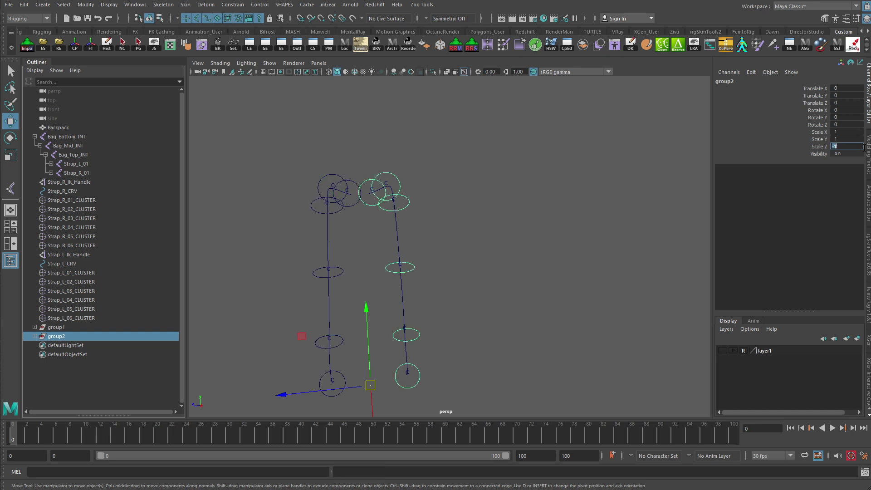
pyautogui.moveTo(389, 190)
pyautogui.keyDown('alt'); pyautogui.mouseDown()
pyautogui.moveTo(389, 229)
pyautogui.moveTo(379, 205)
pyautogui.mouseUp(); pyautogui.keyUp('alt')
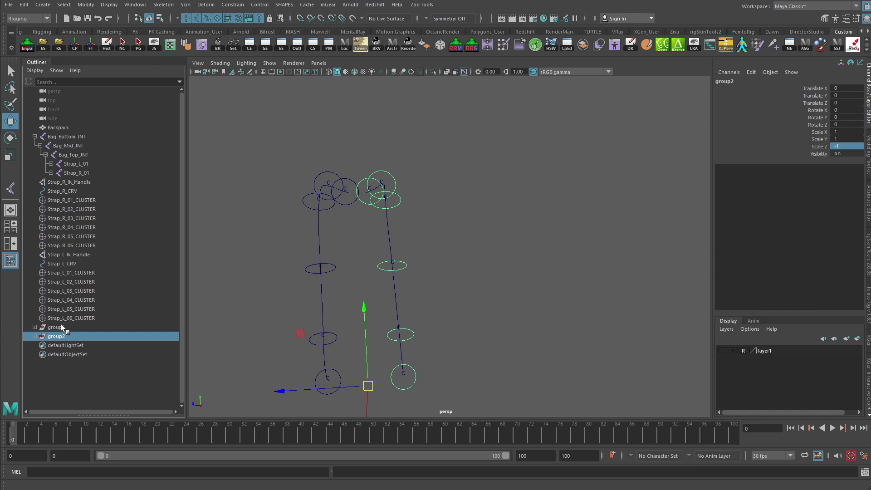
# Step: Ungroup the mirrored group2 and freeze the transformations of its six circles
pyautogui.click(24, 4)
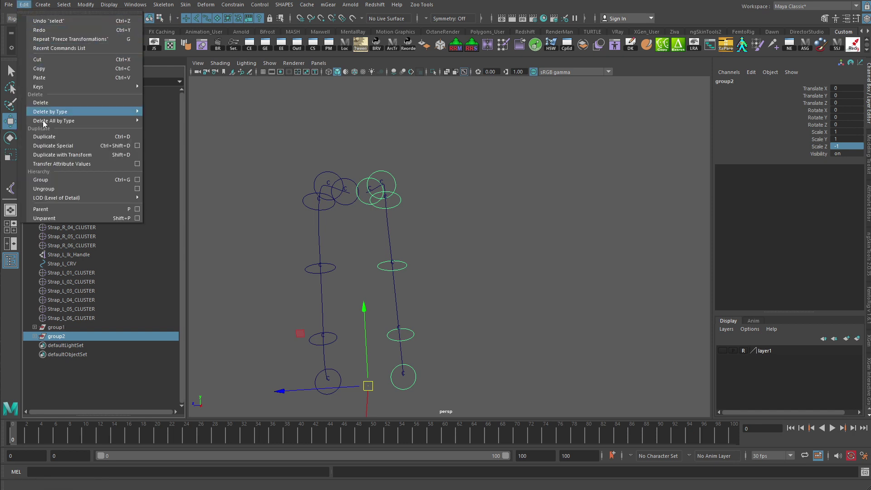
pyautogui.click(50, 188)
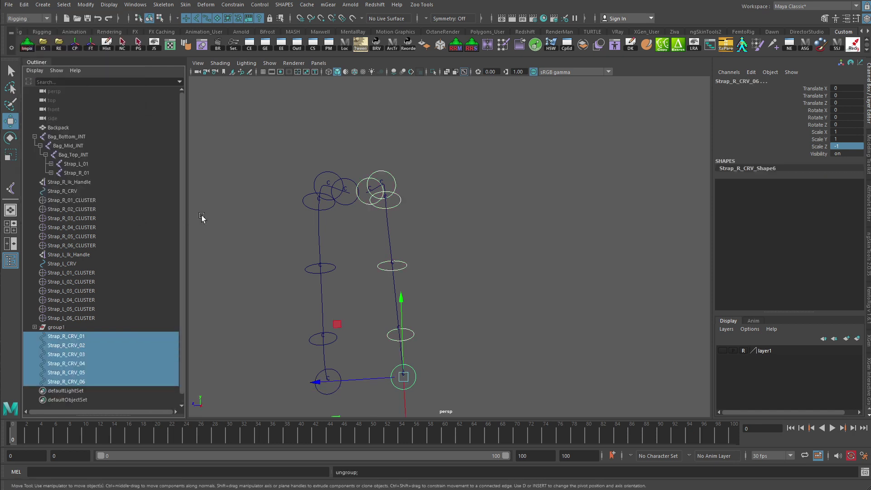
pyautogui.click(92, 46)
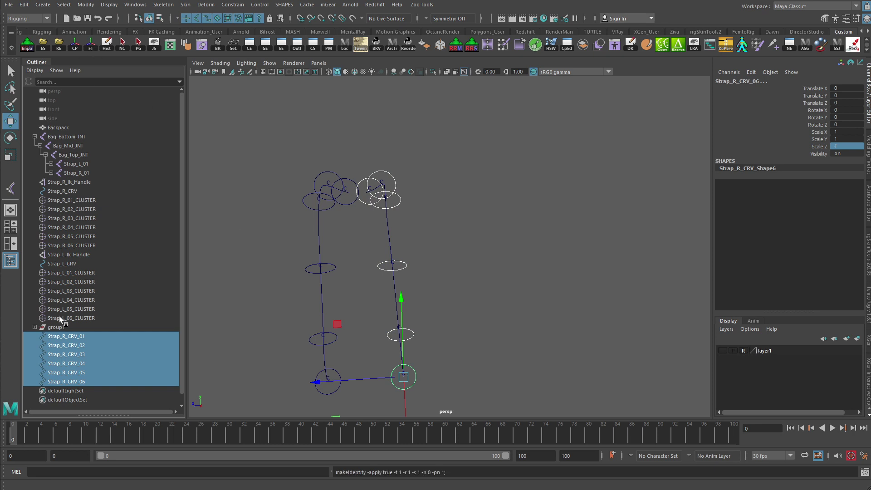
# Step: Ungroup group1 to release its six circles
pyautogui.click(61, 328)
pyautogui.click(24, 4)
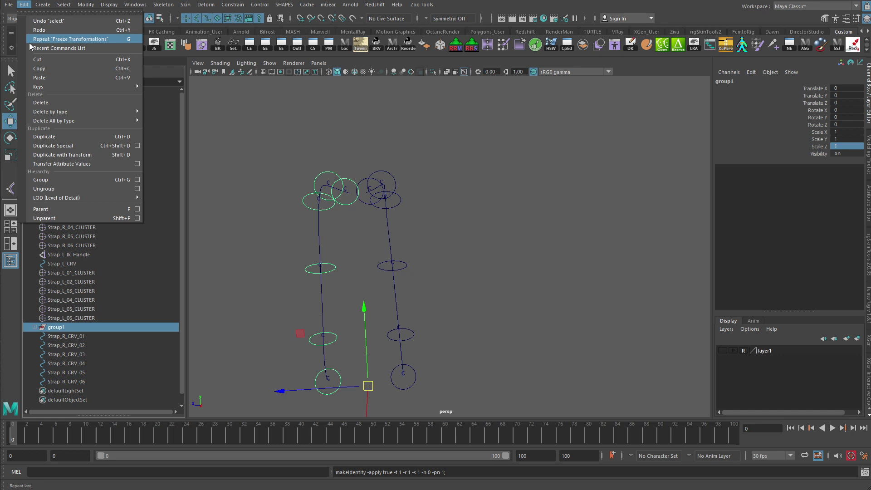
pyautogui.click(52, 189)
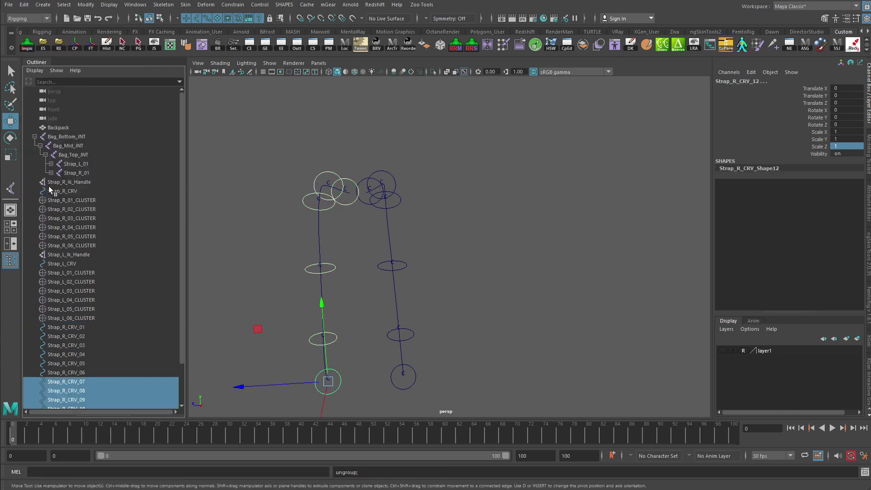
# Step: Parent Strap_R_01_CLUSTER through Strap_R_06_CLUSTER under Strap_R_CRV_01 through Strap_R_CRV_06, matching each number
pyautogui.click(74, 327)
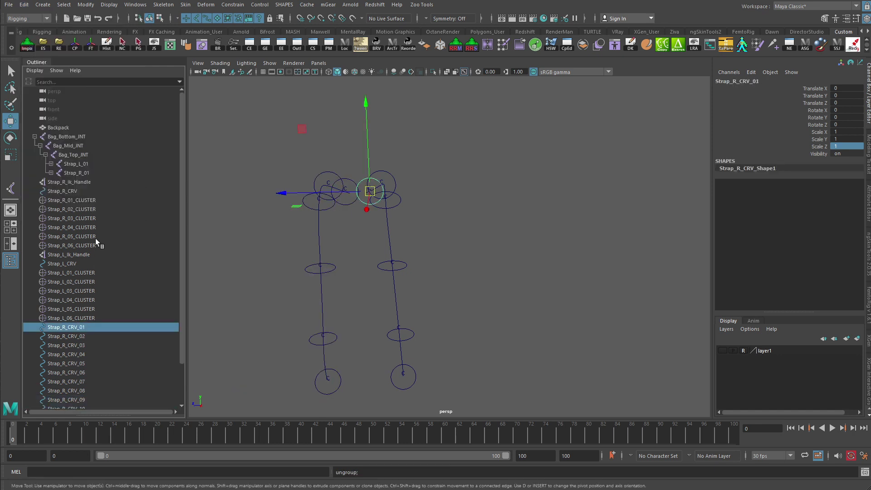
pyautogui.click(81, 200)
pyautogui.moveTo(80, 196); pyautogui.dragTo(71, 328)
pyautogui.moveTo(78, 202); pyautogui.dragTo(75, 329)
pyautogui.click(89, 200)
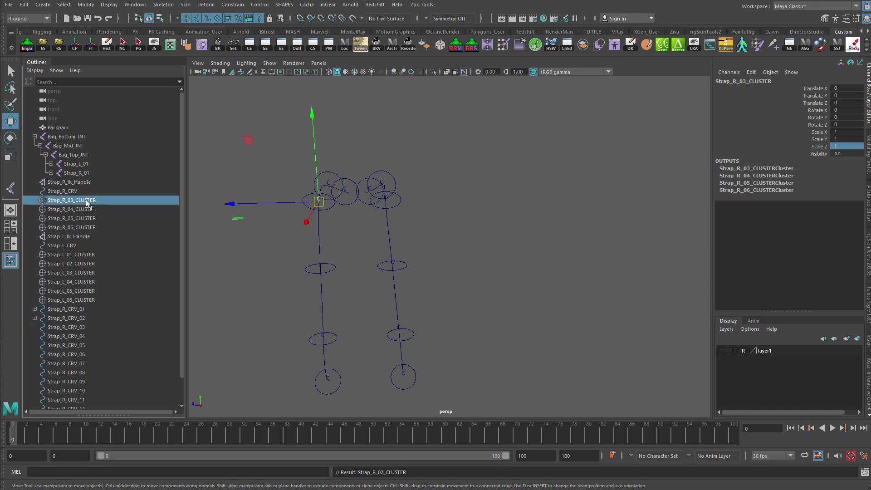
pyautogui.moveTo(90, 200); pyautogui.dragTo(88, 326)
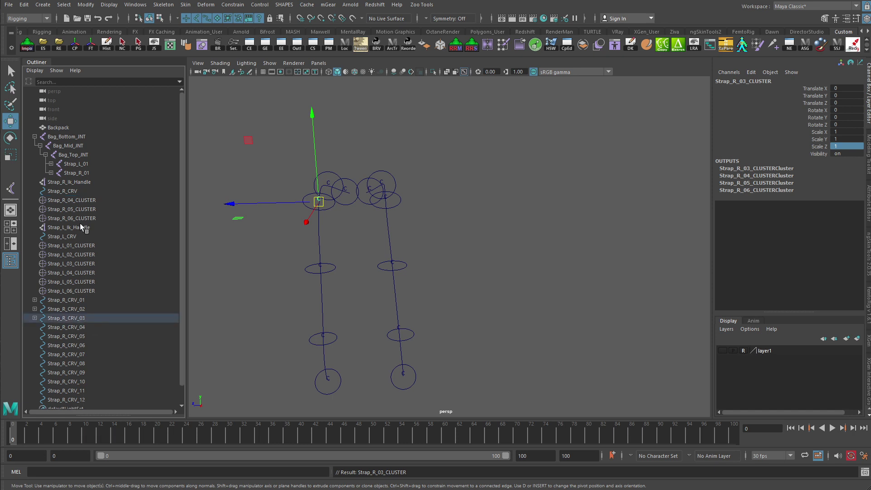
pyautogui.click(80, 200)
pyautogui.moveTo(80, 201); pyautogui.dragTo(80, 327)
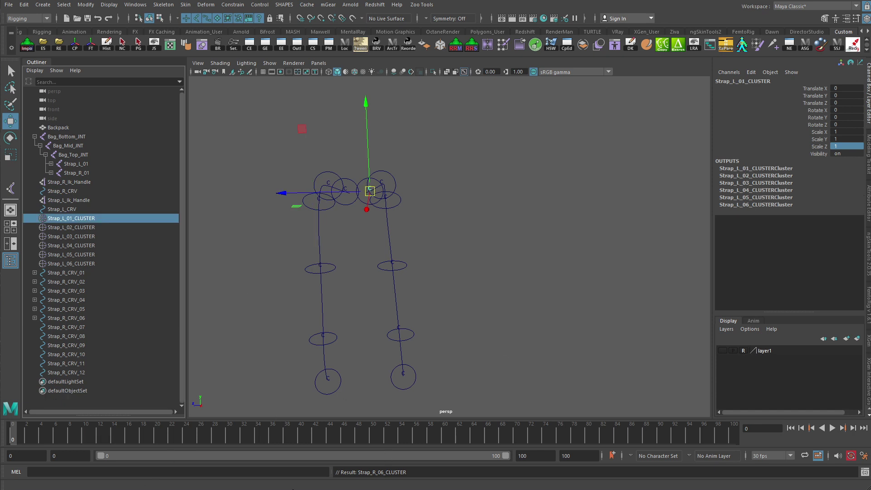
# Step: Rename Strap_R_CRV_07 through Strap_R_CRV_12 as Strap_L_CRV_01 through Strap_L_CRV_06 and parent the matching left clusters under them
pyautogui.doubleClick(66, 329)
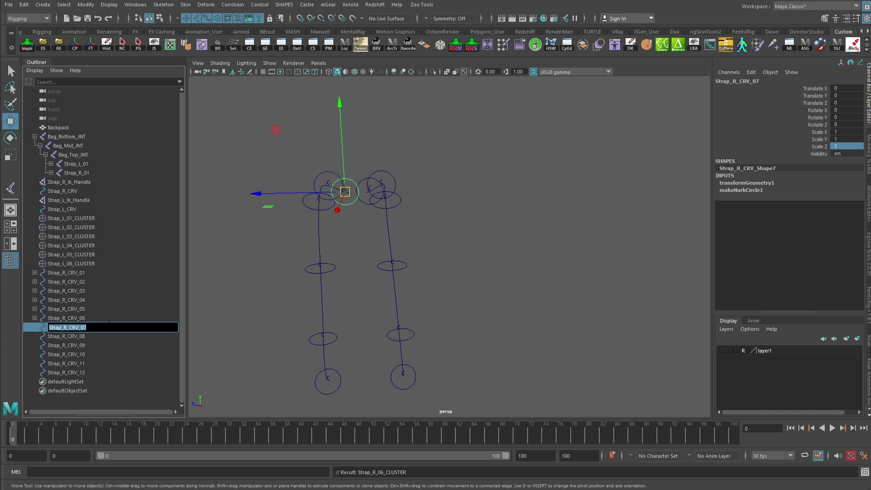
pyautogui.press('Left')
pyautogui.press('Left')
pyautogui.press('Left')
pyautogui.press('BackSpace')
pyautogui.write('L')
pyautogui.press('Return')
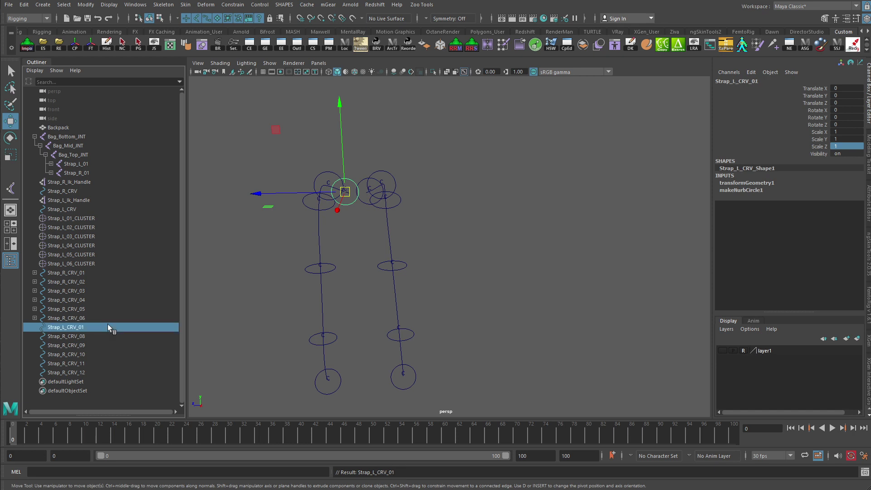
pyautogui.doubleClick(85, 338)
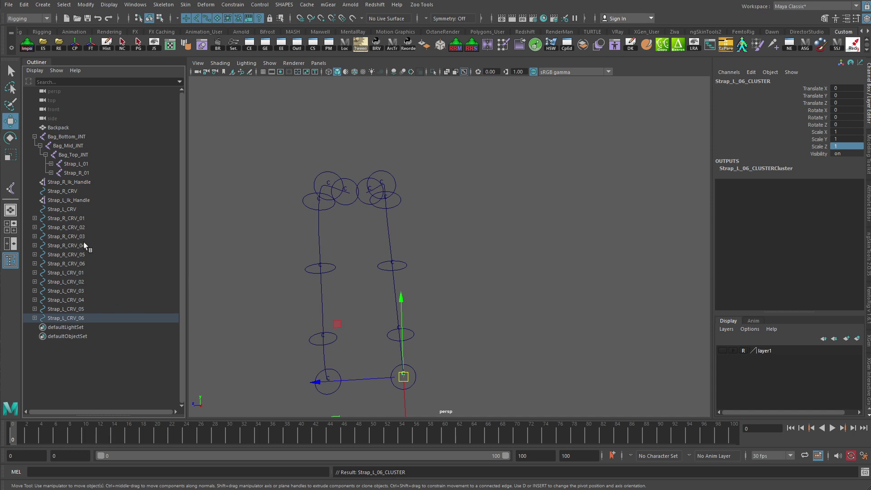
# Step: Group Strap_R_CRV_01 through Strap_R_CRV_06 and name the group Strap_R_CRV_GRP
pyautogui.click(69, 218)
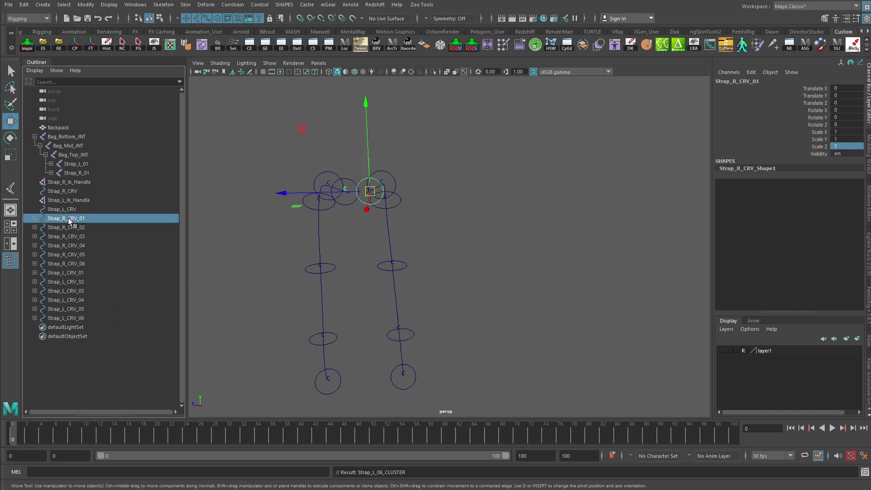
pyautogui.keyDown('shift'); pyautogui.click(71, 266); pyautogui.keyUp('shift')
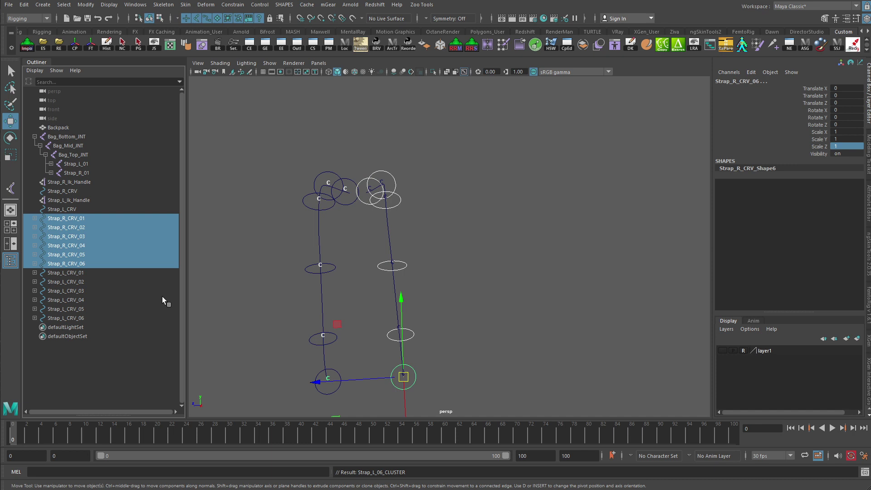
pyautogui.hotkey('ctrl', 'g')
pyautogui.doubleClick(64, 272)
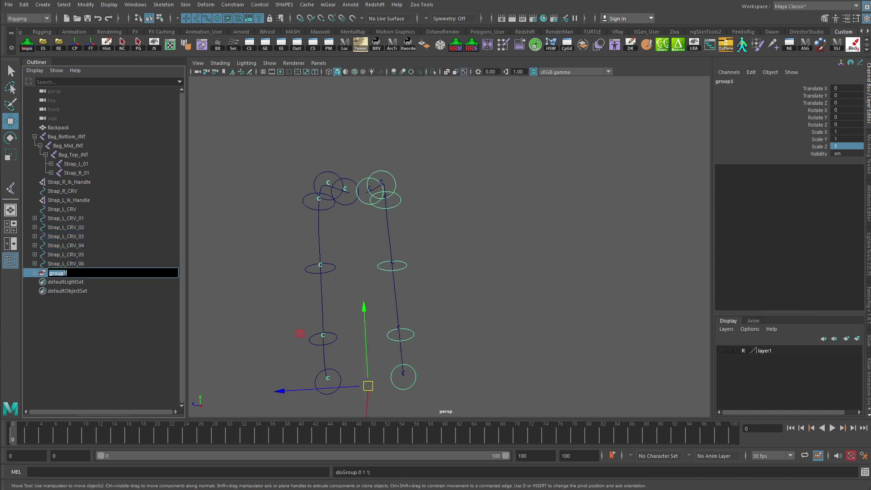
pyautogui.write('Stra')
pyautogui.write('p_R_CRV_GRP')
pyautogui.press('Return')
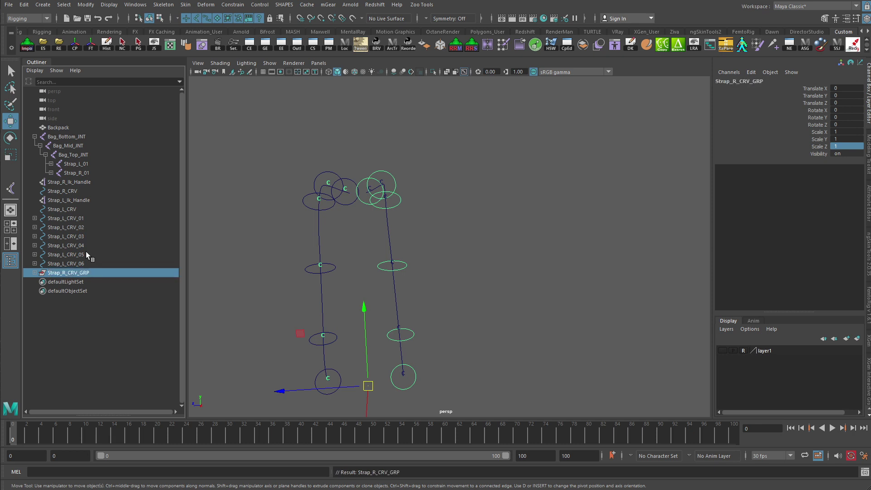
# Step: Group Strap_L_CRV_01 through Strap_L_CRV_06 and name the group Strap_L_CRV_GRP
pyautogui.click(69, 218)
pyautogui.keyDown('shift'); pyautogui.click(62, 263); pyautogui.keyUp('shift')
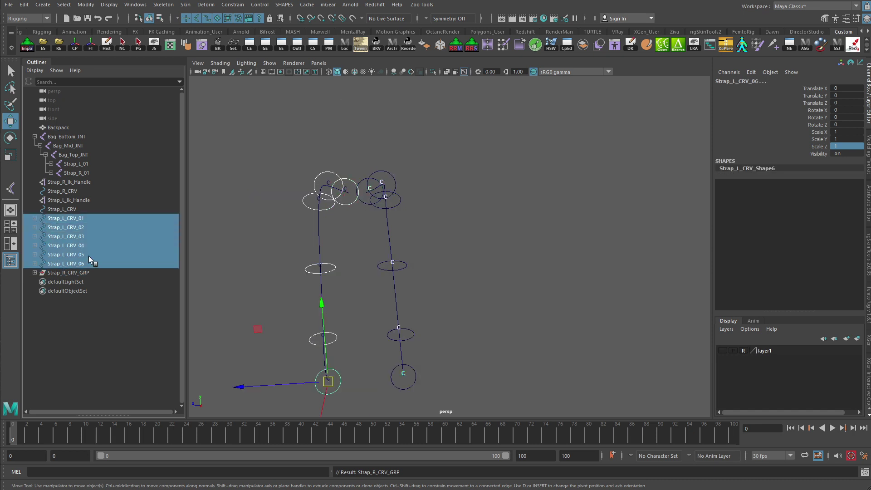
pyautogui.hotkey('ctrl', 'g')
pyautogui.doubleClick(51, 227)
pyautogui.write('S')
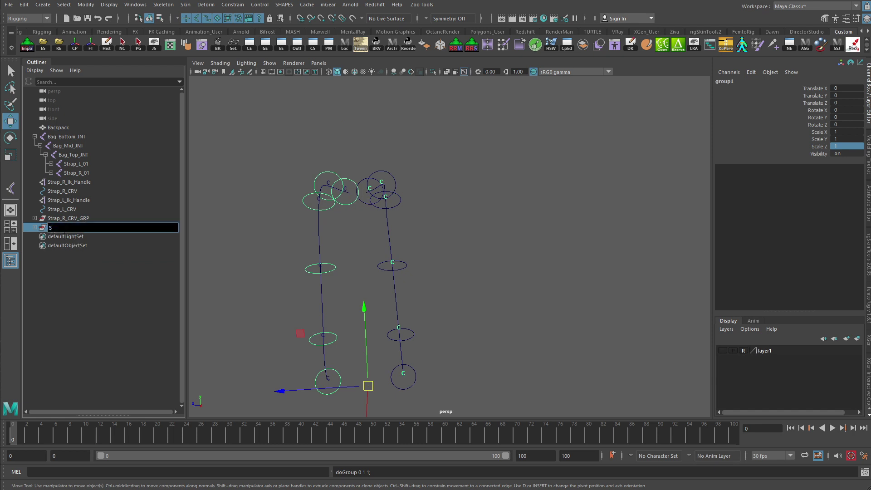
pyautogui.write('trap_L_CRV_GRP')
pyautogui.press('Return')
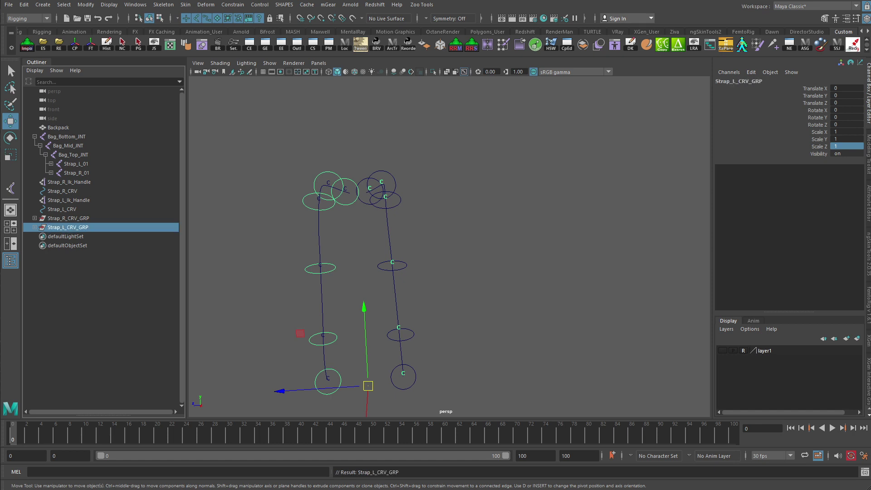
# Step: Undo the last search-and-replace rename and check the names of the strap curves and circles against the right group's contents
pyautogui.hotkey('ctrl', 'z')
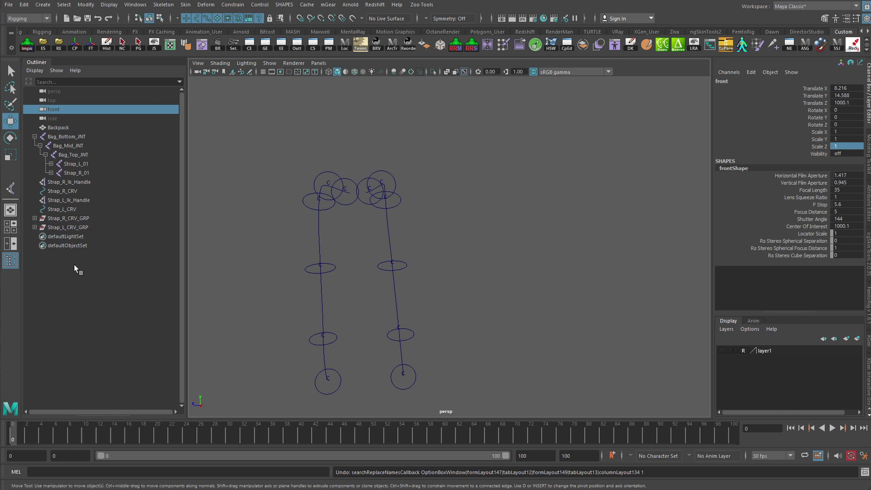
pyautogui.click(34, 219)
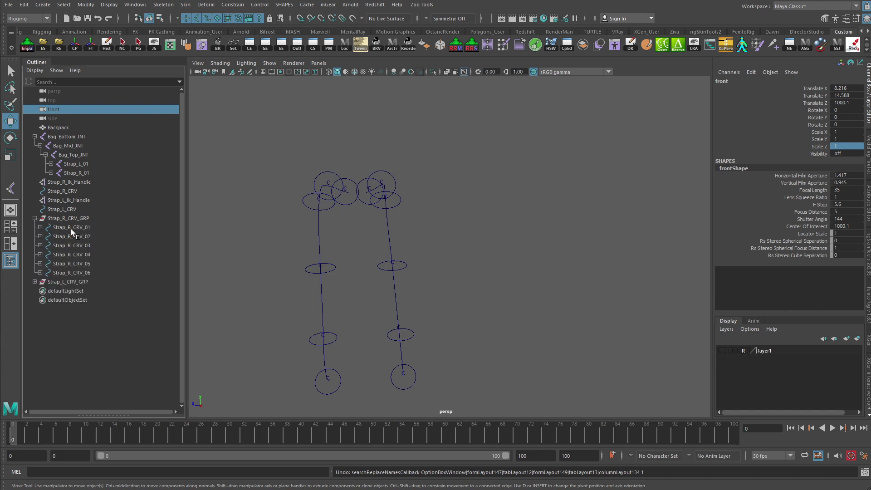
pyautogui.click(304, 202)
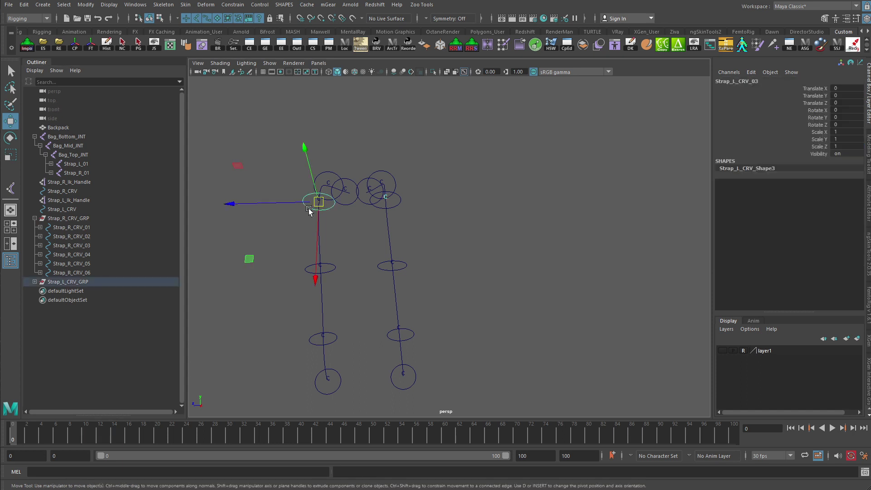
pyautogui.click(374, 237)
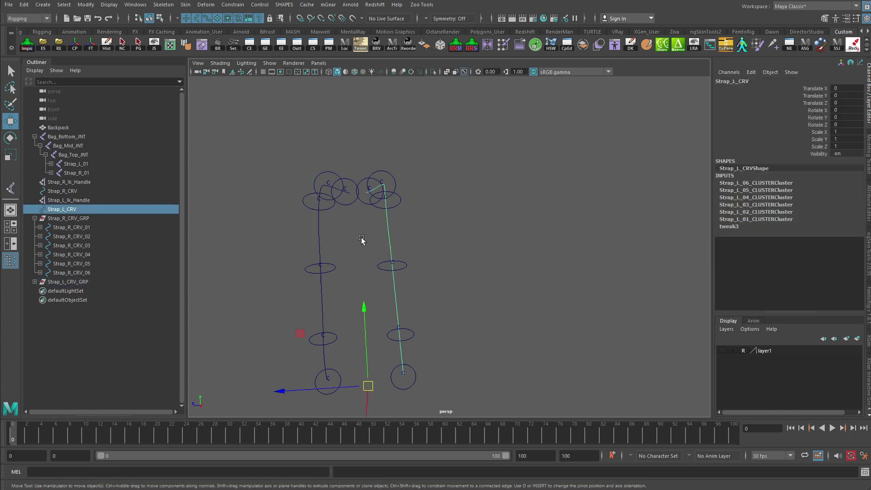
pyautogui.click(319, 237)
pyautogui.click(390, 237)
pyautogui.moveTo(305, 203); pyautogui.dragTo(306, 205)
pyautogui.click(249, 162)
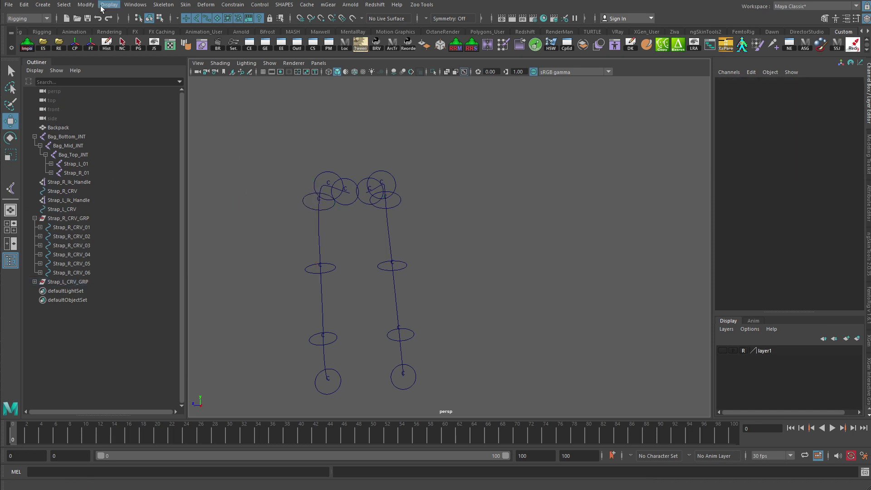
# Step: Search and replace CRV_GRP with CTRL_GRP across all object names
pyautogui.click(86, 5)
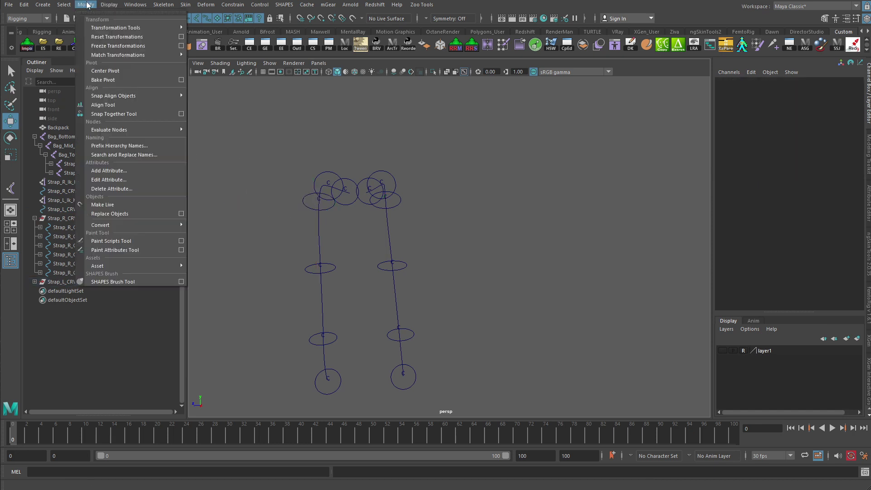
pyautogui.click(141, 156)
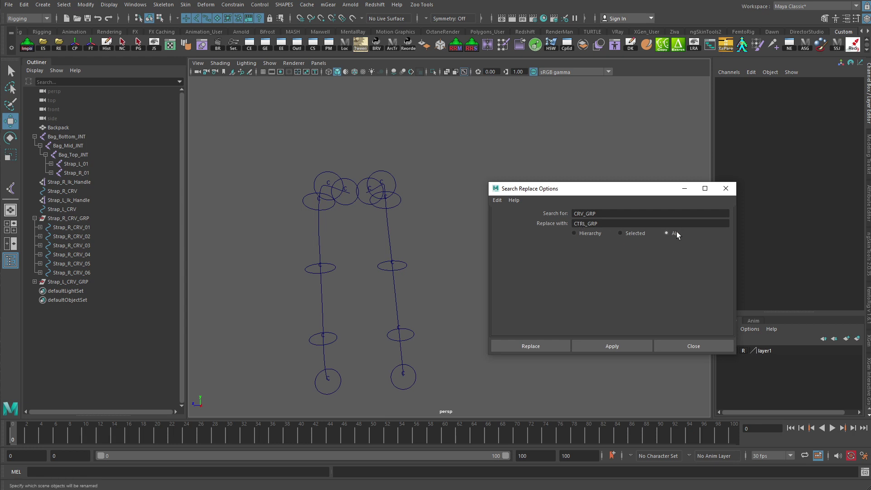
pyautogui.click(616, 346)
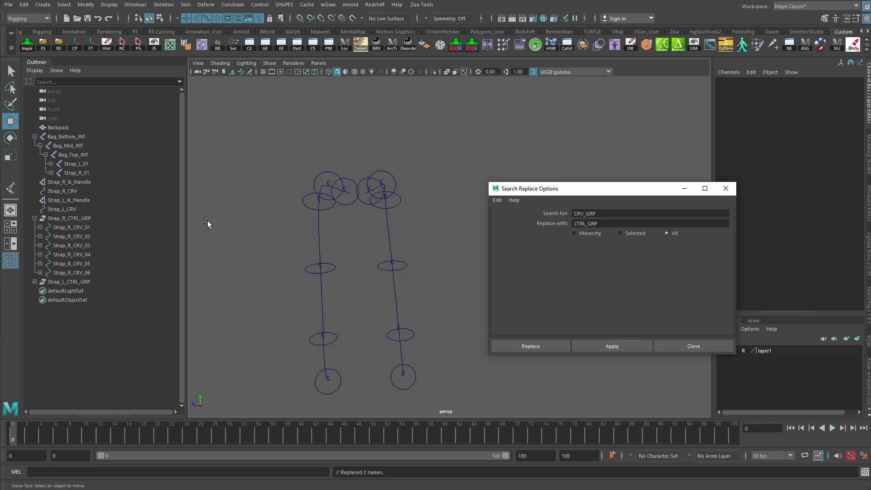
# Step: Try to replace Strap_R_CRV with Strap_R_CTRL across all object names
pyautogui.doubleClick(606, 214)
pyautogui.write('Strap_R_CRV')
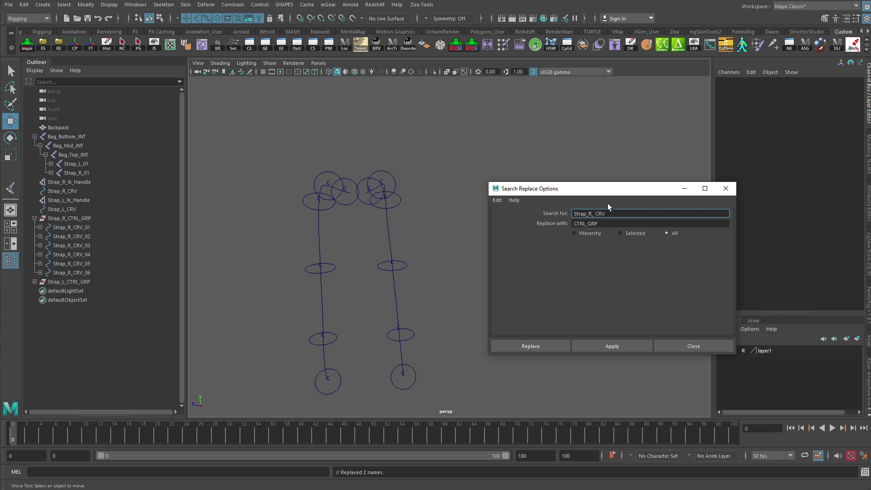
pyautogui.moveTo(606, 223); pyautogui.dragTo(523, 219)
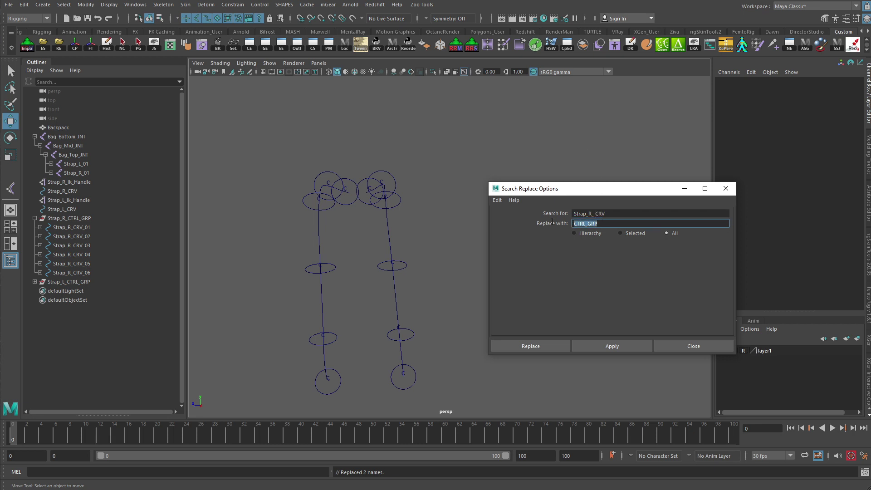
pyautogui.write('Strap_R_CTRL')
pyautogui.click(619, 344)
# Step: Undo the last name replacement and replace CRV with CTRL across all object names
pyautogui.hotkey('ctrl', 'z')
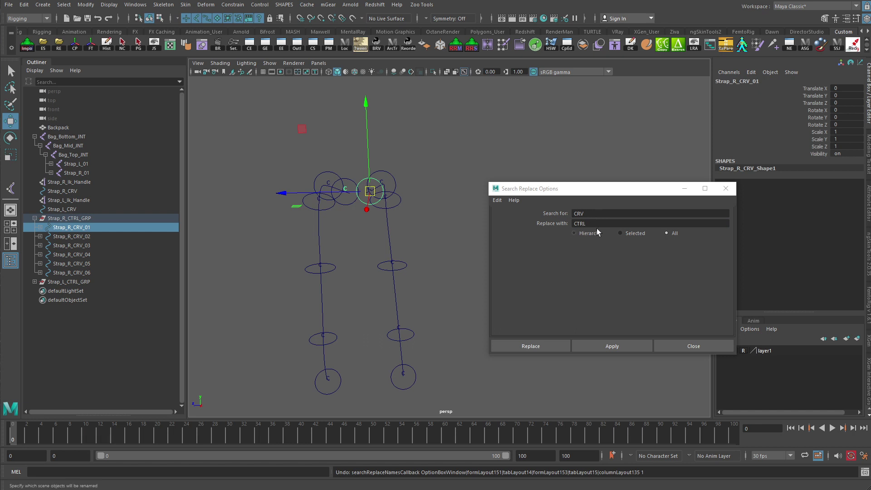
pyautogui.click(608, 347)
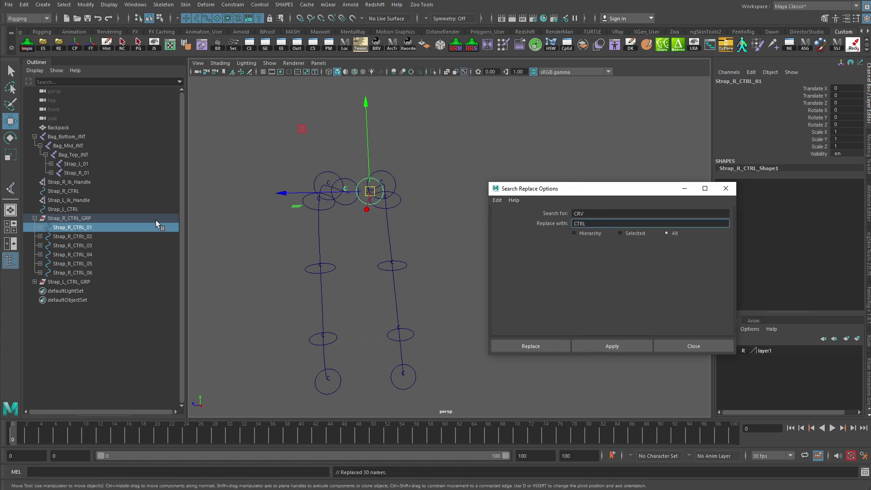
# Step: Rename the strap curve Strap_R_CTRL back to Strap_R_CRV
pyautogui.moveTo(324, 260); pyautogui.dragTo(298, 243)
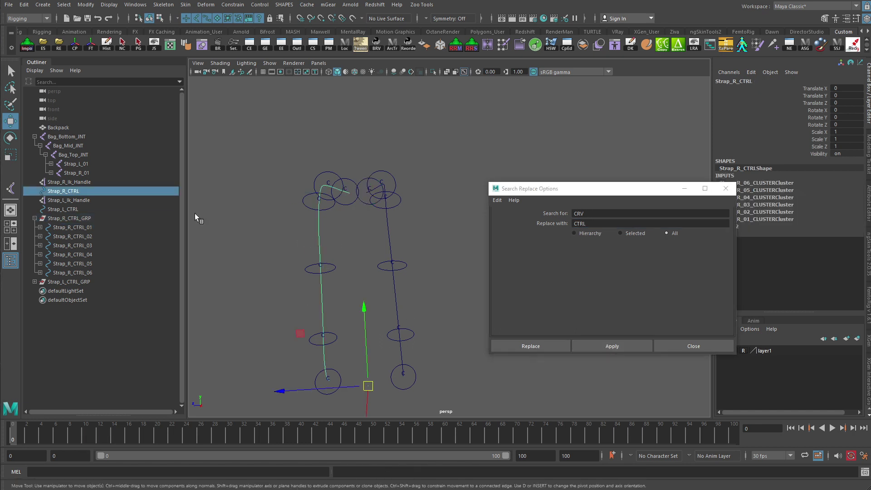
pyautogui.doubleClick(76, 190)
pyautogui.press('End')
pyautogui.press('BackSpace')
pyautogui.press('BackSpace')
pyautogui.press('BackSpace')
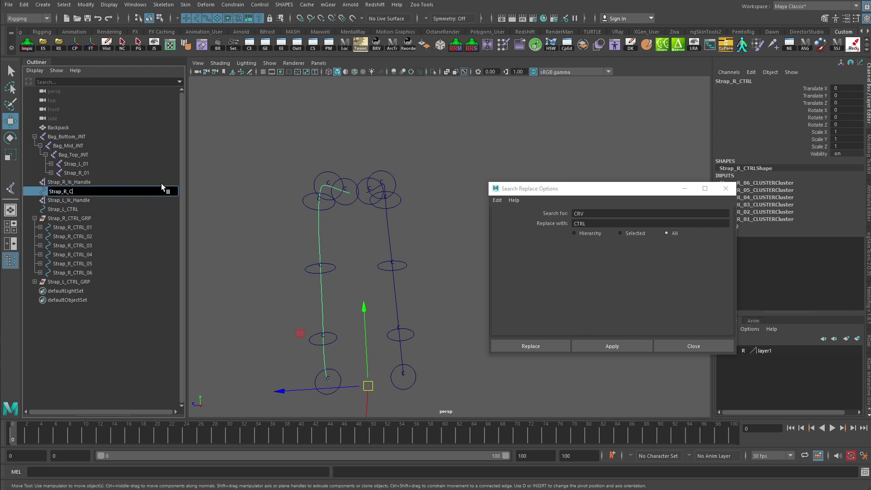
pyautogui.write('RV')
pyautogui.press('Return')
# Step: Rename the strap curve Strap_L_CTRL back to Strap_L_CRV
pyautogui.moveTo(356, 237); pyautogui.dragTo(426, 247)
pyautogui.doubleClick(74, 210)
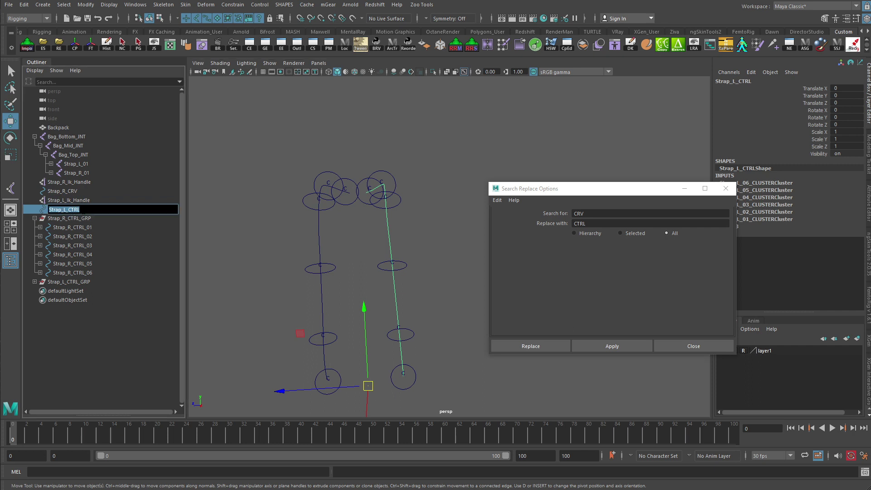
pyautogui.press('End')
pyautogui.press('BackSpace')
pyautogui.press('BackSpace')
pyautogui.press('BackSpace')
pyautogui.write('RV')
pyautogui.press('Return')
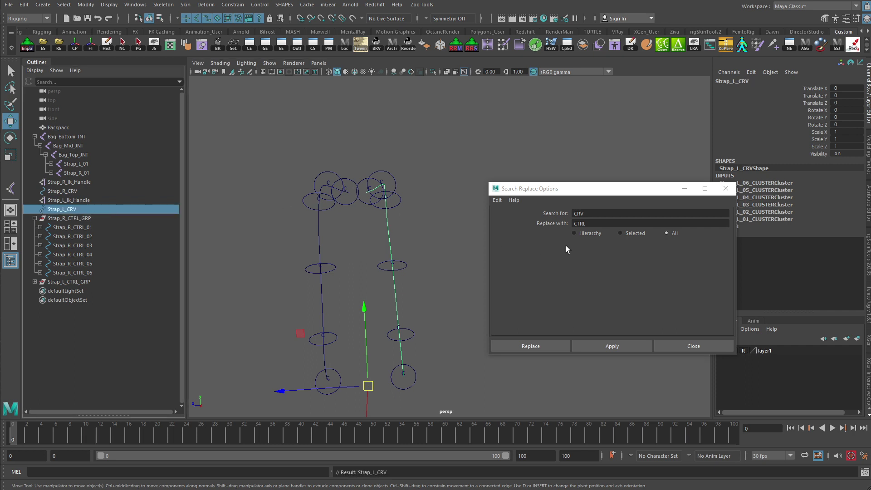
# Step: Close the search-and-replace options and collapse the Strap_R_CTRL_GRP and Strap_L_CTRL_GRP hierarchies
pyautogui.click(680, 346)
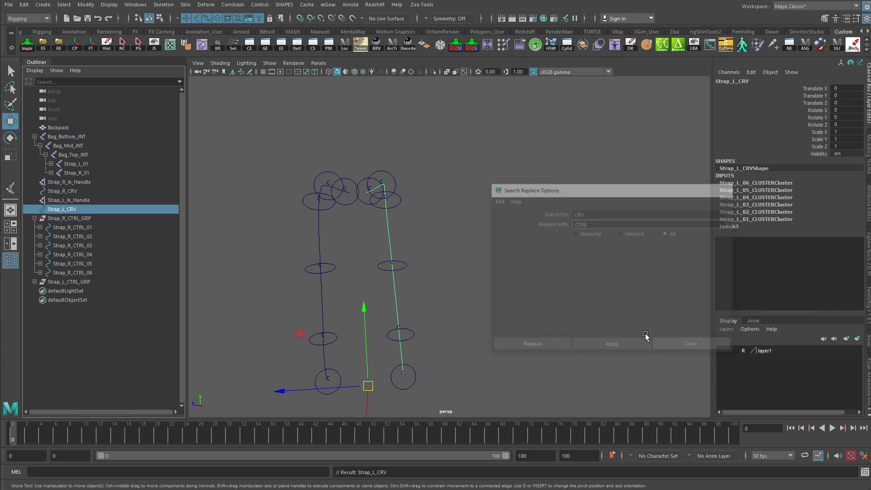
pyautogui.click(35, 218)
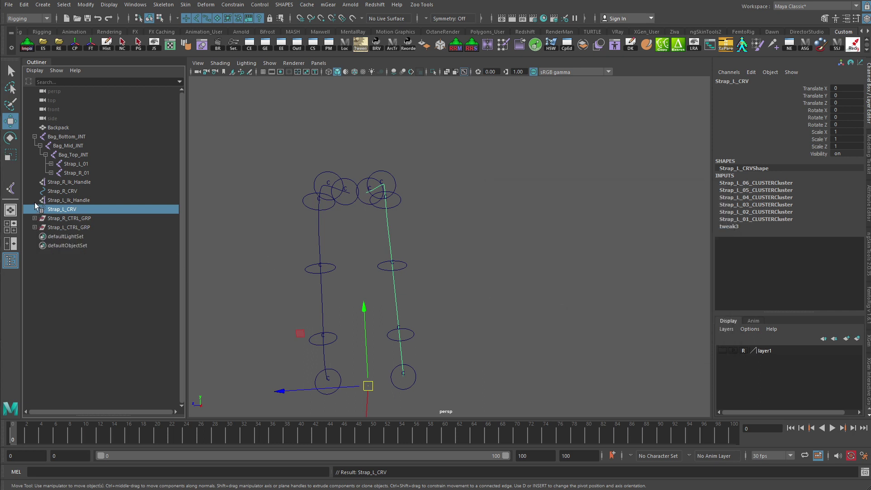
pyautogui.click(35, 228)
pyautogui.click(34, 227)
# Step: Test-move Strap_L_CTRL_04 by about 14.8 in X, 0.1 in Y and -9.4 in Z, and undo the move
pyautogui.keyDown('alt'); pyautogui.moveTo(396, 245); pyautogui.dragTo(442, 182); pyautogui.keyUp('alt')
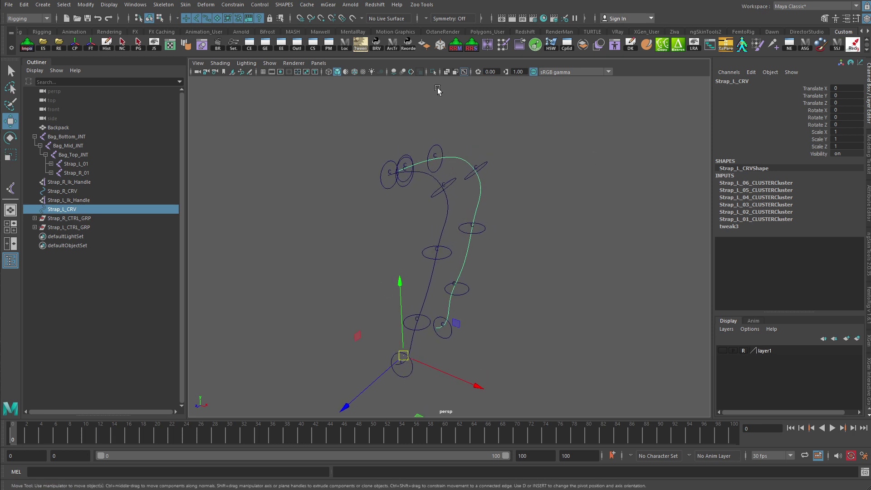
pyautogui.click(447, 261)
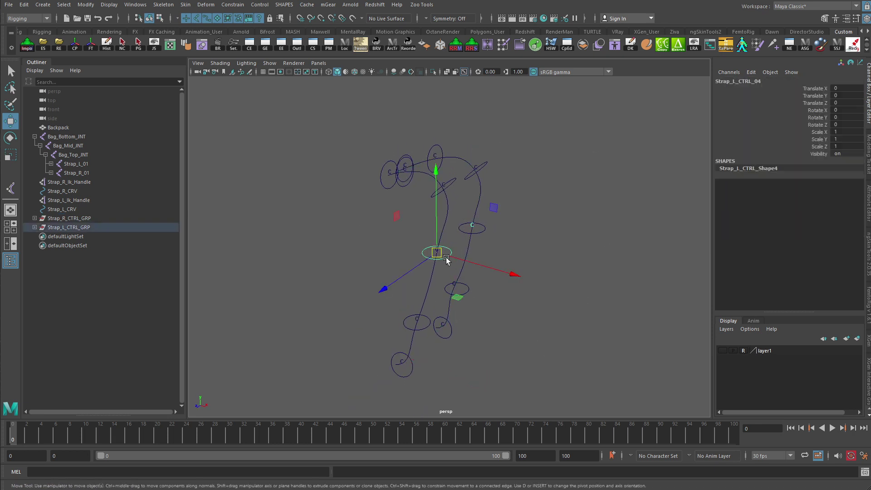
pyautogui.moveTo(437, 251); pyautogui.dragTo(512, 253)
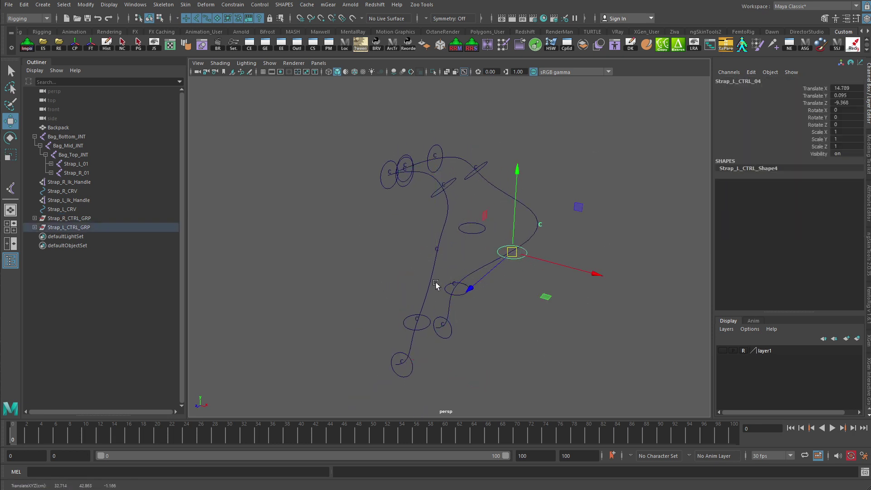
pyautogui.keyDown('alt'); pyautogui.moveTo(438, 285); pyautogui.dragTo(409, 293); pyautogui.keyUp('alt')
pyautogui.moveTo(353, 270); pyautogui.dragTo(350, 289)
pyautogui.hotkey('ctrl', 'z')
pyautogui.hotkey('ctrl', 'z')
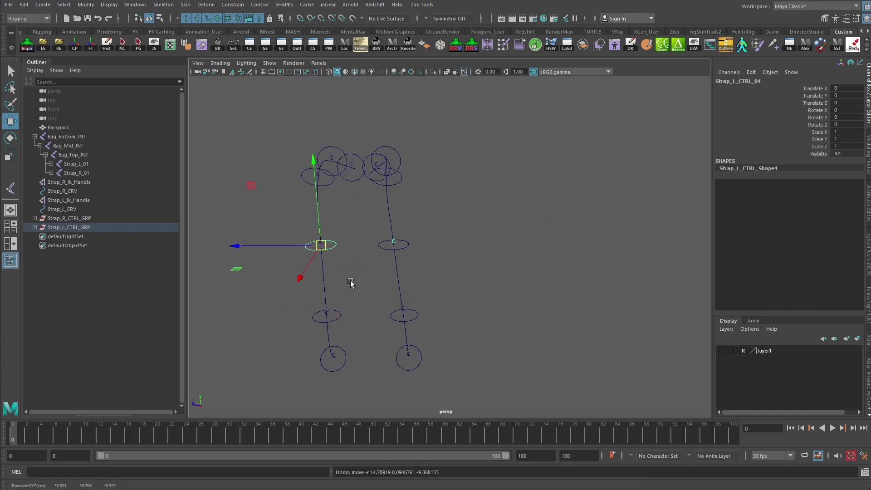